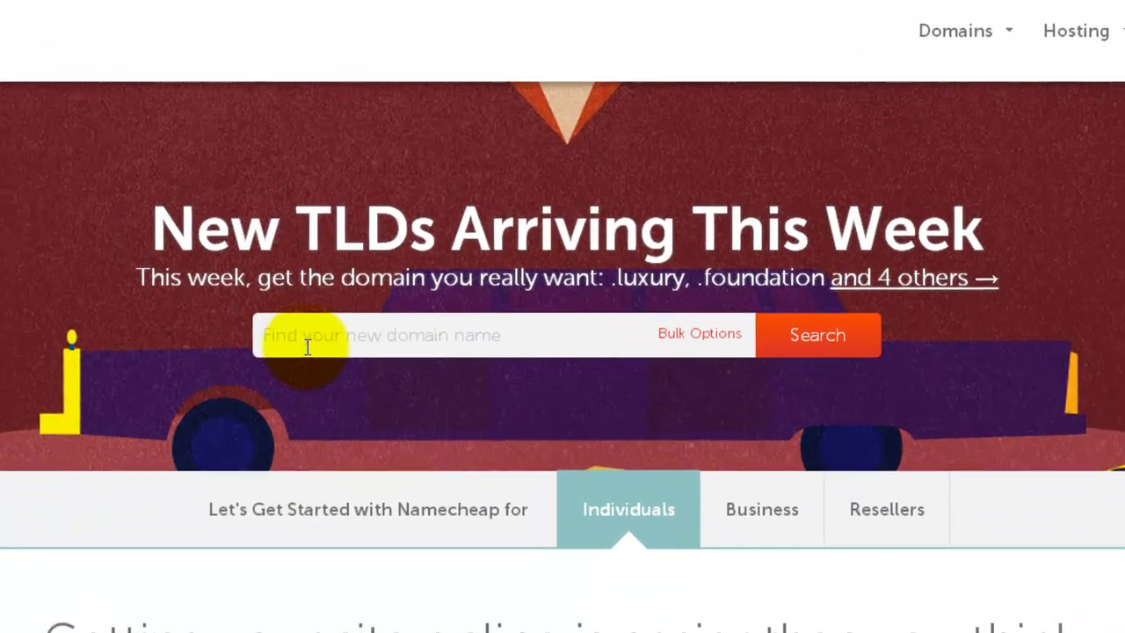
Step: Search for levitationsecrets.com, find it unavailable, and enter proscootertips.com in the search box instead
{"action": "left_click", "coordinate": [413, 270]}
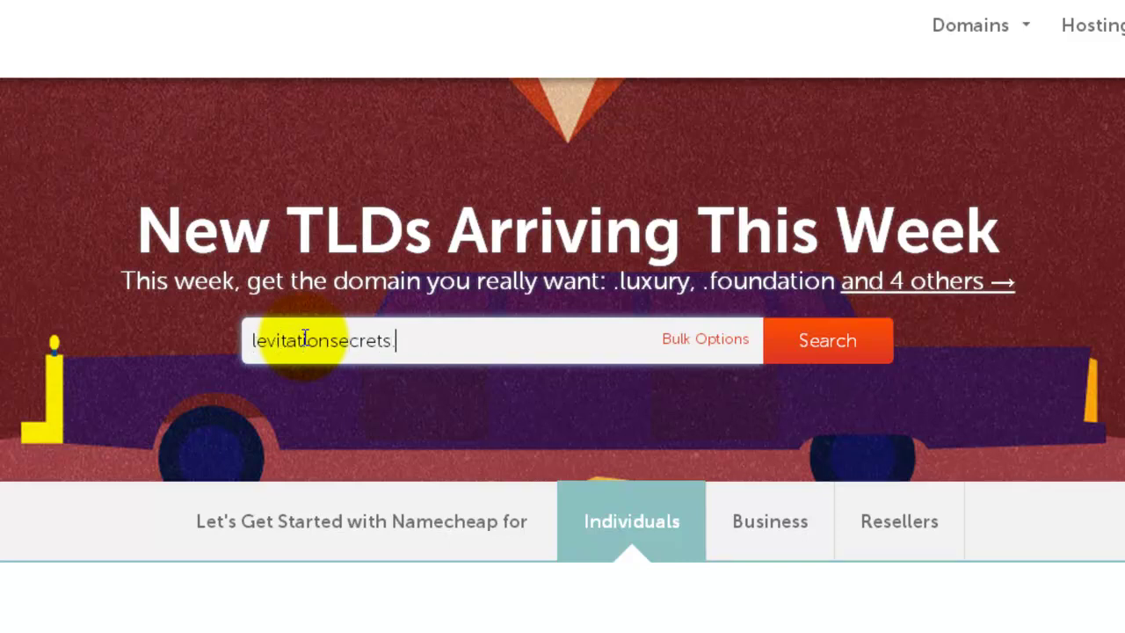
{"action": "left_click", "coordinate": [817, 354]}
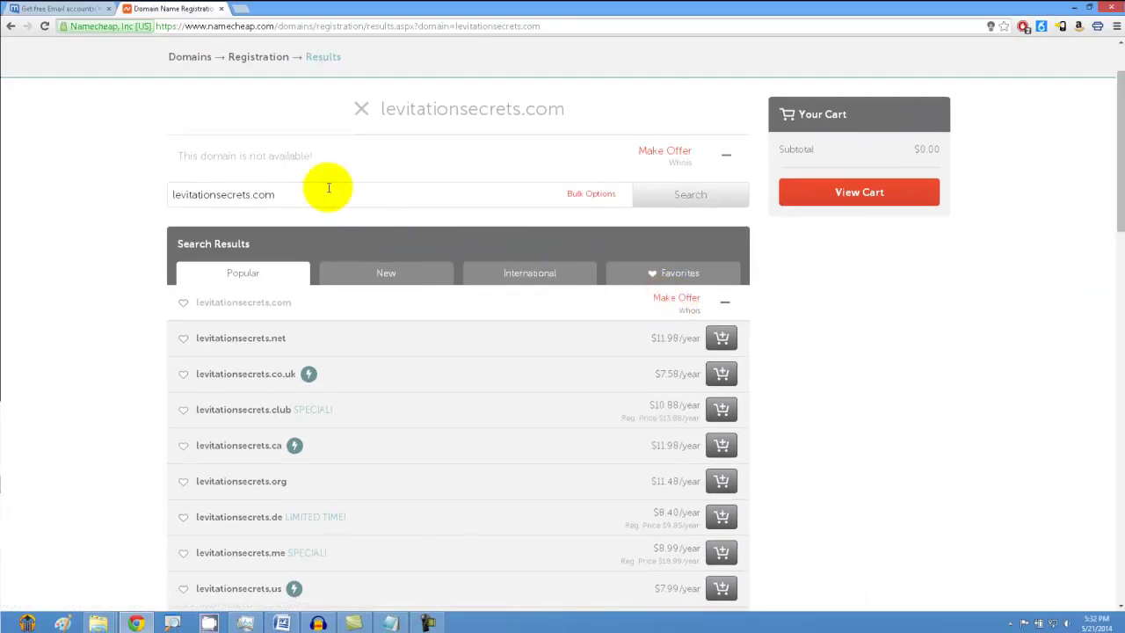
{"action": "left_click_drag", "start_coordinate": [311, 192], "coordinate": [161, 198]}
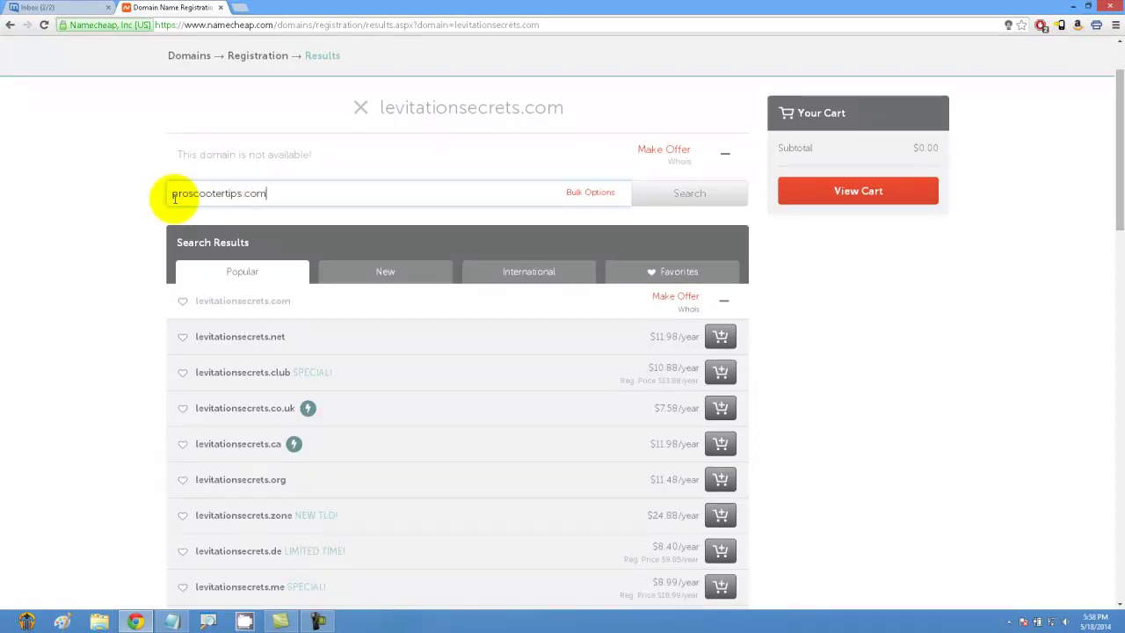
Step: Search proscootertips.com, add its 1-year registration to the cart, and view the cart
{"action": "left_click", "coordinate": [706, 200]}
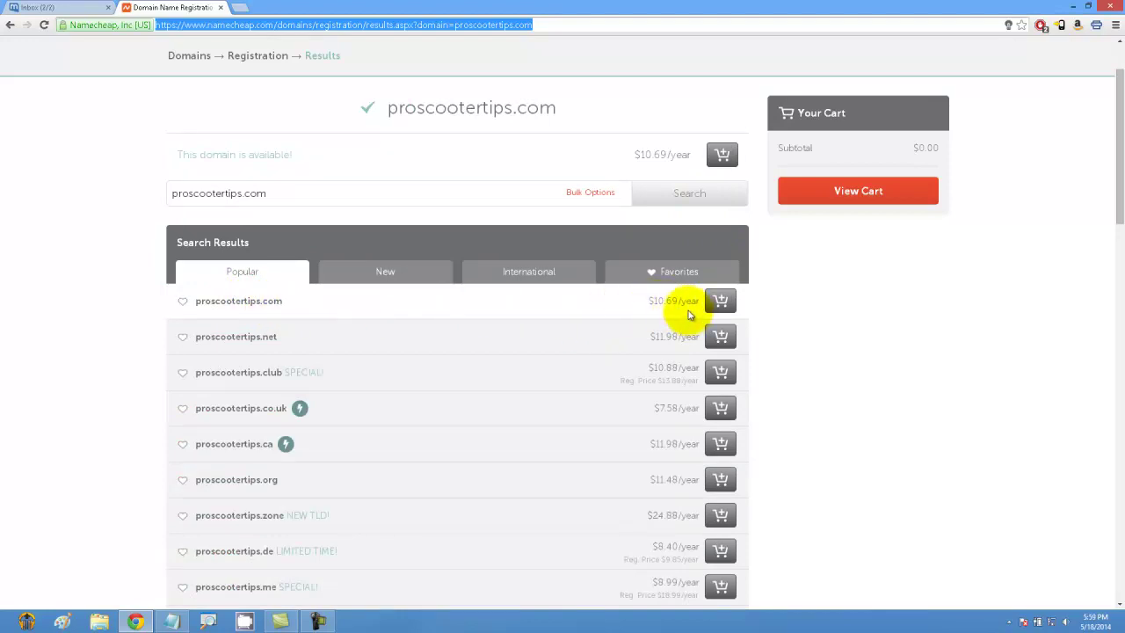
{"action": "left_click", "coordinate": [720, 303]}
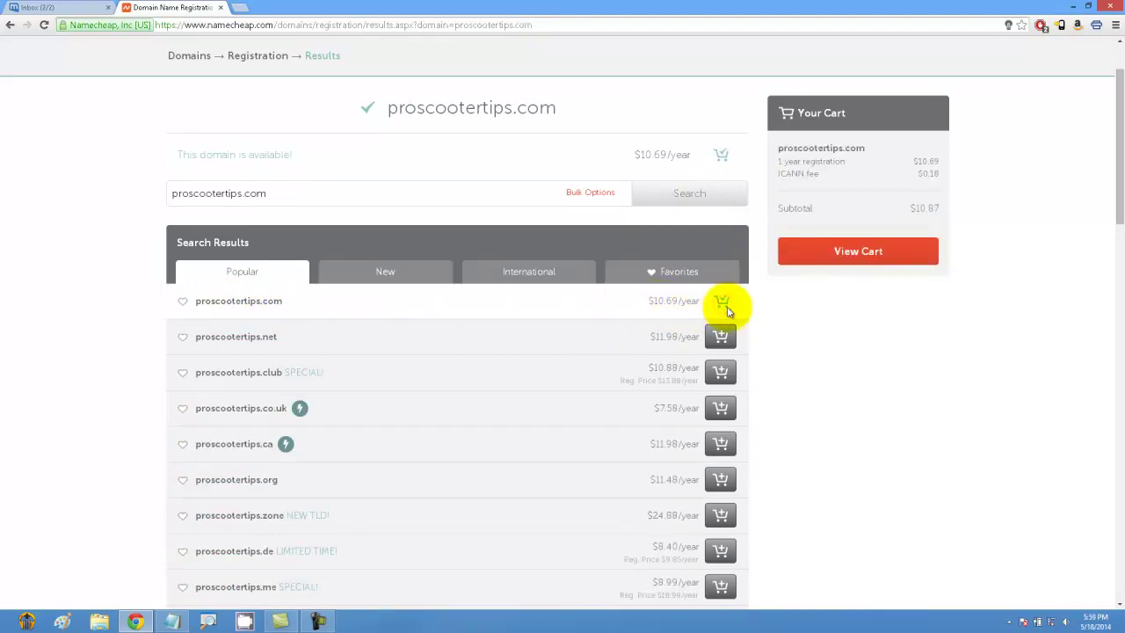
{"action": "left_click", "coordinate": [871, 252]}
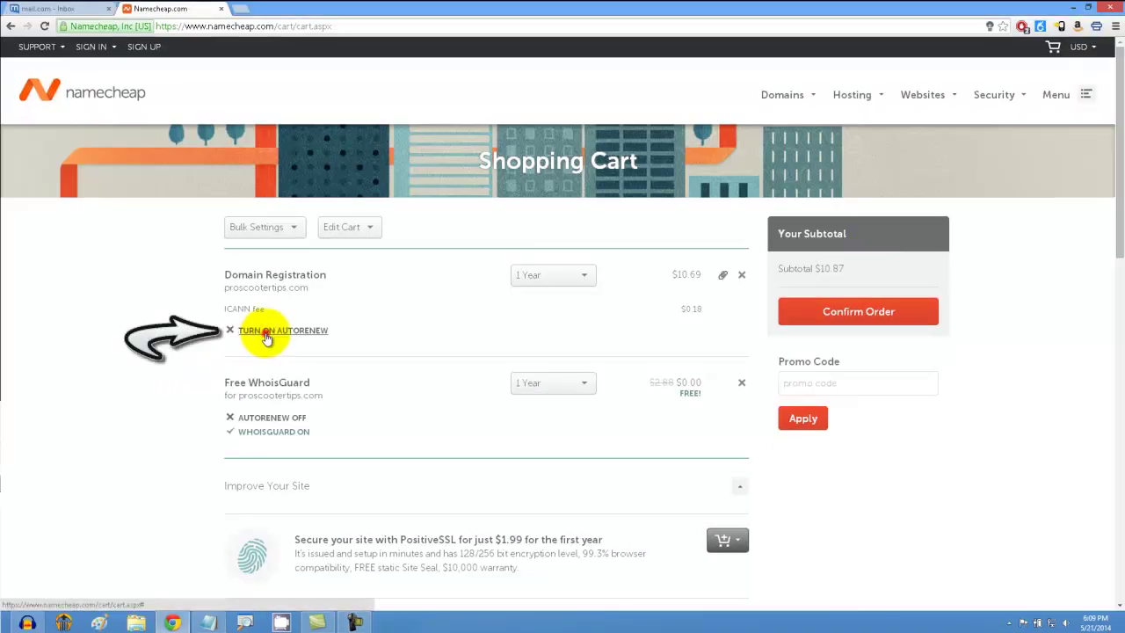
Step: Enable auto-renew for proscootertips.com, confirm the order, and sign in with the account credentials
{"action": "left_click", "coordinate": [271, 332]}
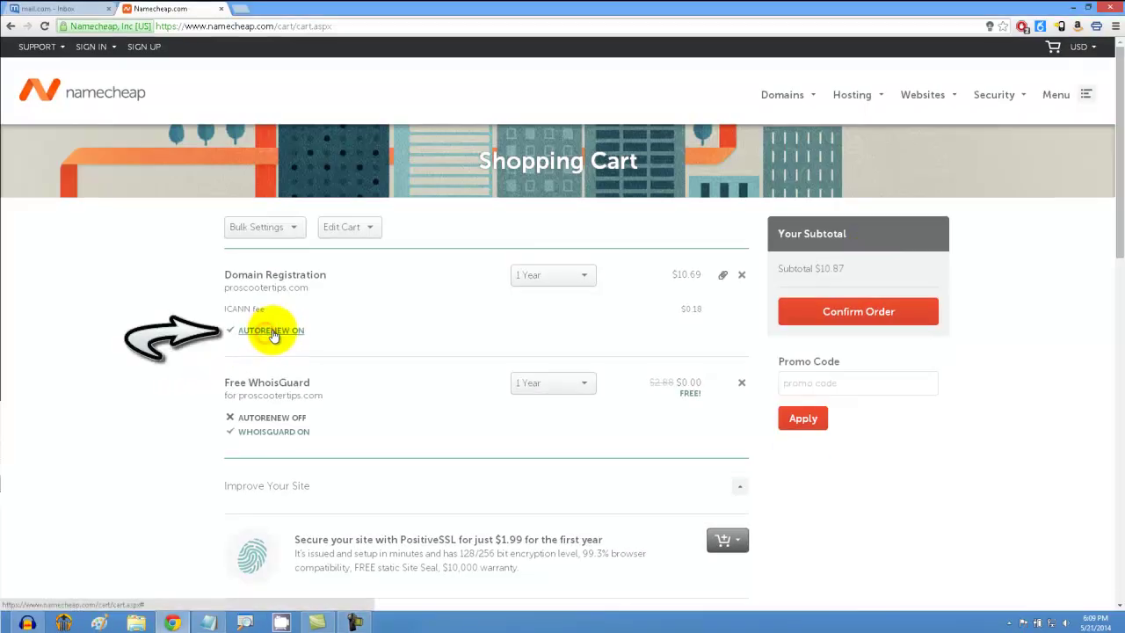
{"action": "left_click", "coordinate": [831, 310]}
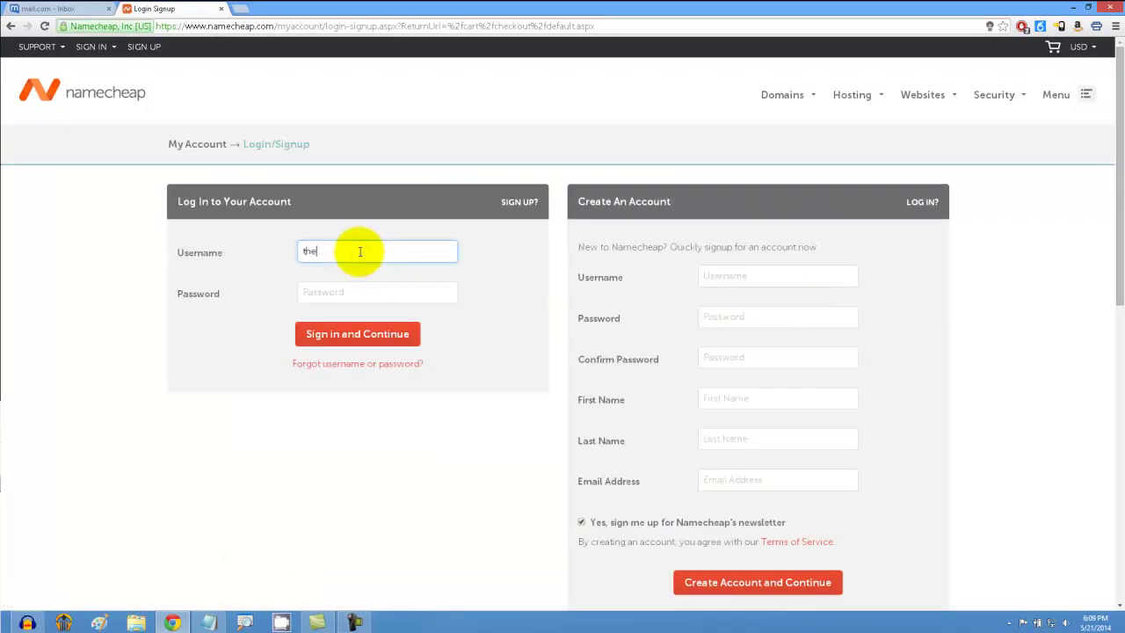
{"action": "key", "text": "Tab"}
{"action": "type", "text": "••"}
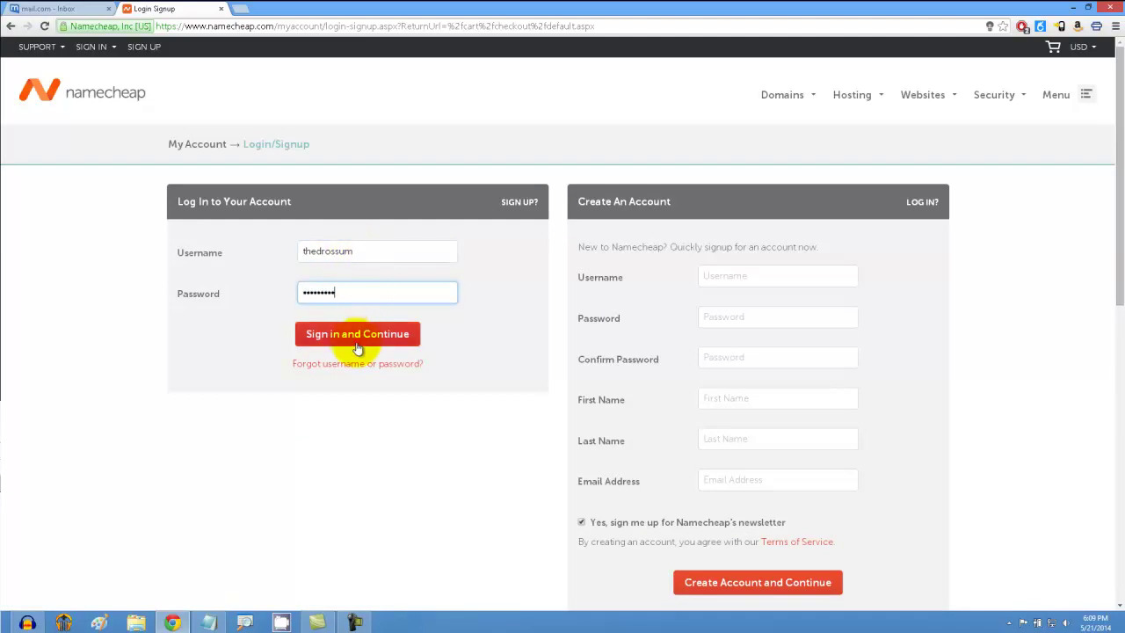
{"action": "left_click", "coordinate": [356, 343]}
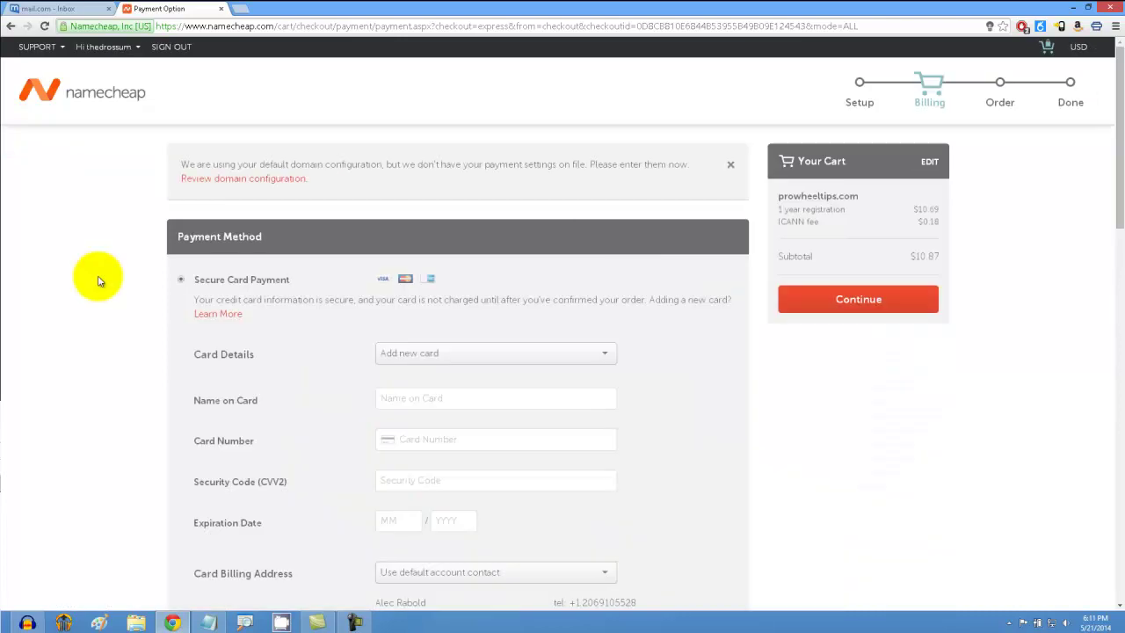
Step: Pay for the $10.87 domain order with PayPal, starting the PayPal checkout, then open a new tab
{"action": "scroll", "coordinate": [96, 281], "scroll_direction": "down", "scroll_amount": 3}
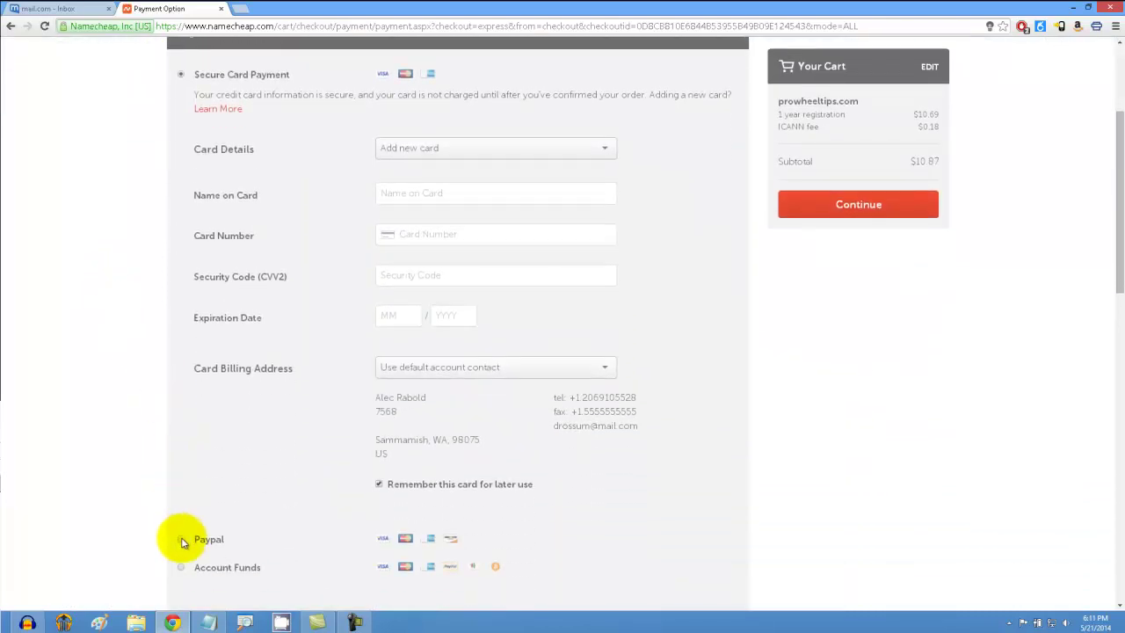
{"action": "left_click", "coordinate": [181, 538]}
{"action": "scroll", "coordinate": [527, 378], "scroll_direction": "up", "scroll_amount": 3}
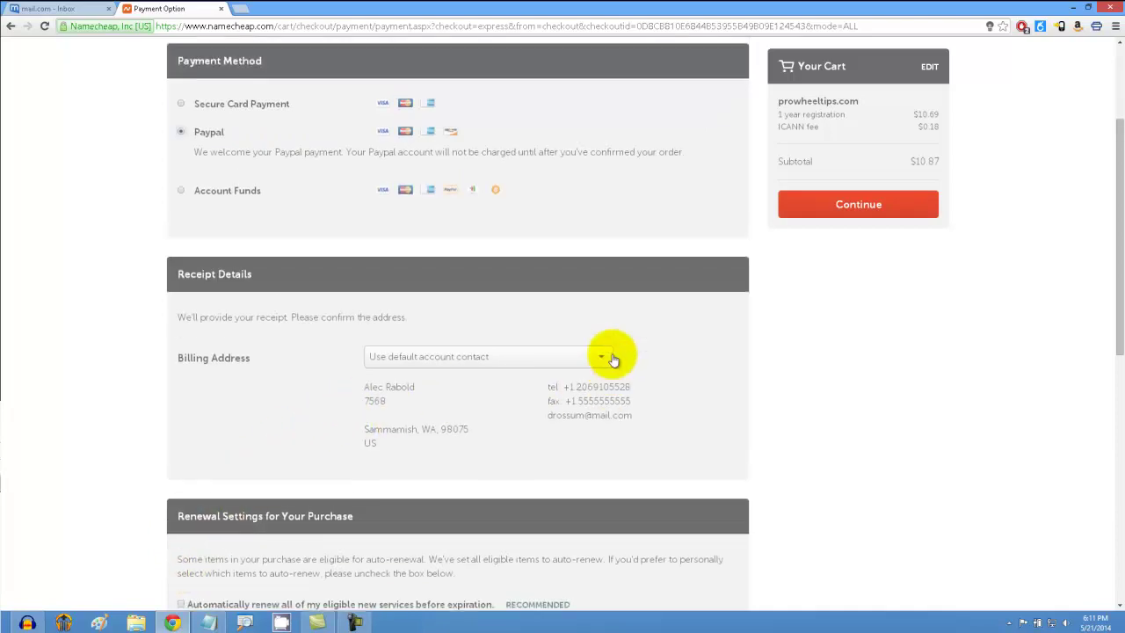
{"action": "left_click", "coordinate": [826, 291]}
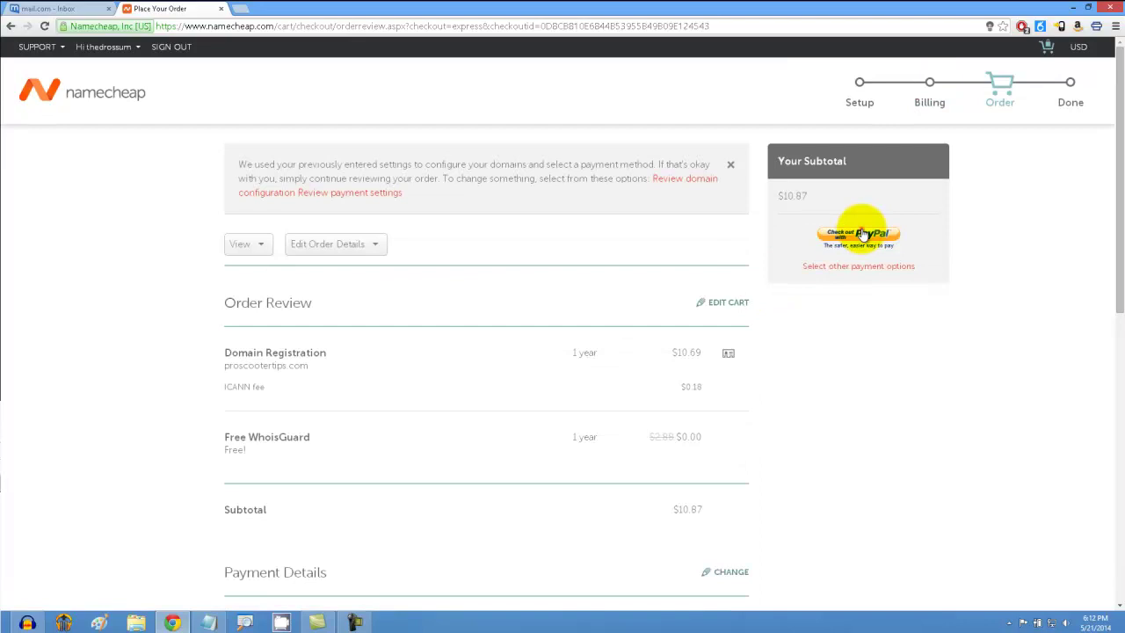
{"action": "left_click", "coordinate": [865, 236]}
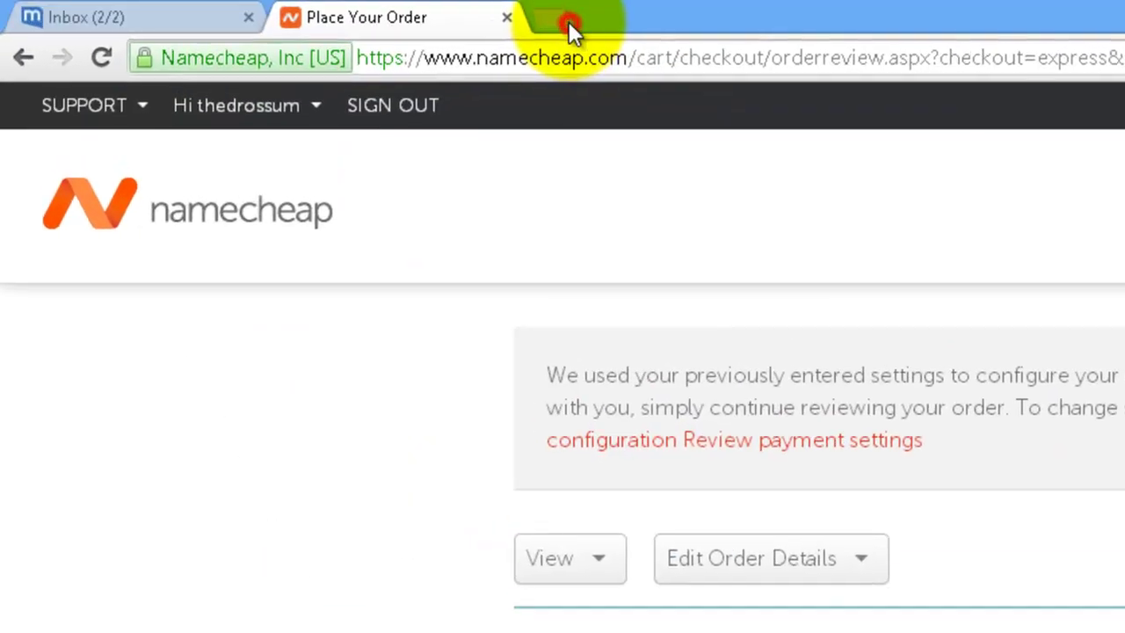
{"action": "left_click", "coordinate": [208, 10]}
Step: Go to HostGator, view the web hosting plans, and order the Baby Plan
{"action": "type", "text": "host"}
{"action": "key", "text": "Return"}
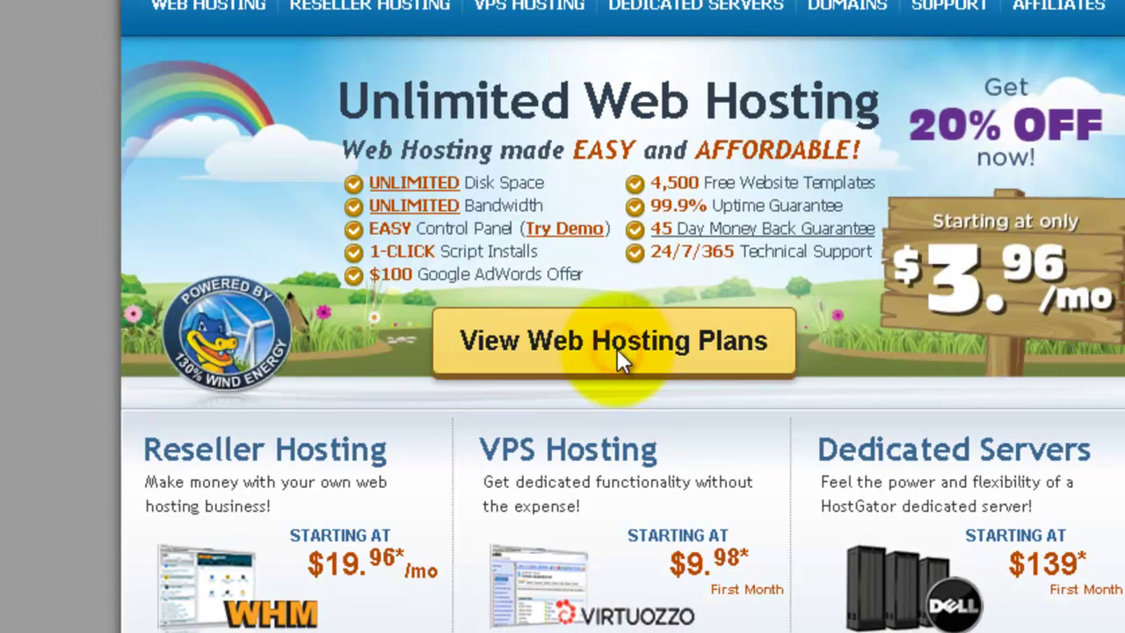
{"action": "left_click", "coordinate": [617, 349]}
{"action": "scroll", "coordinate": [689, 384], "scroll_direction": "down", "scroll_amount": 3}
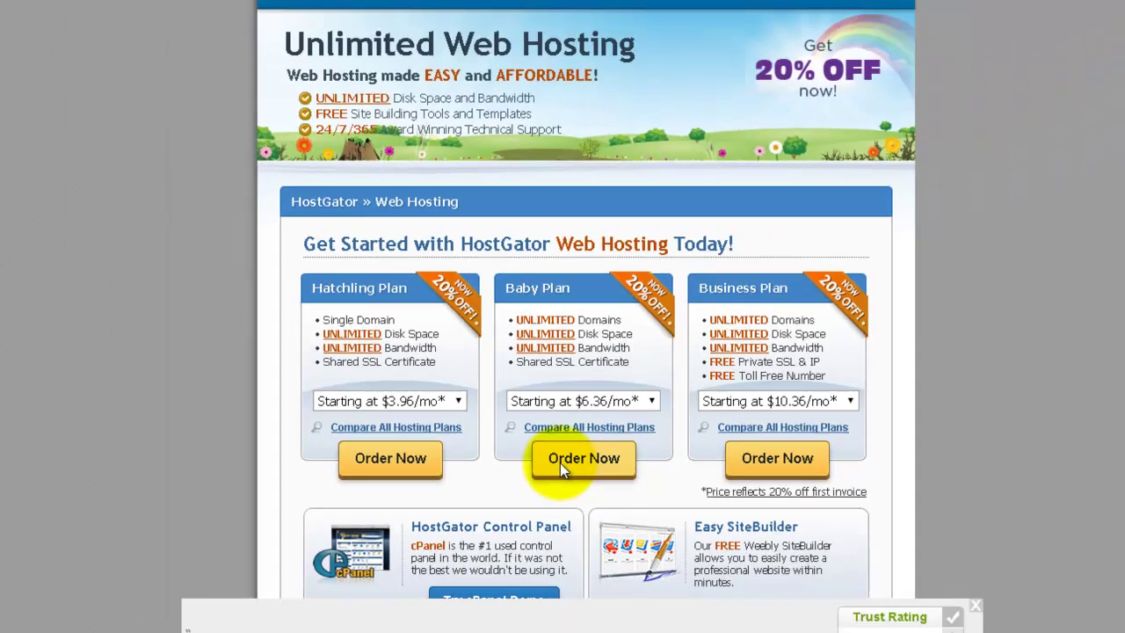
{"action": "left_click", "coordinate": [589, 500]}
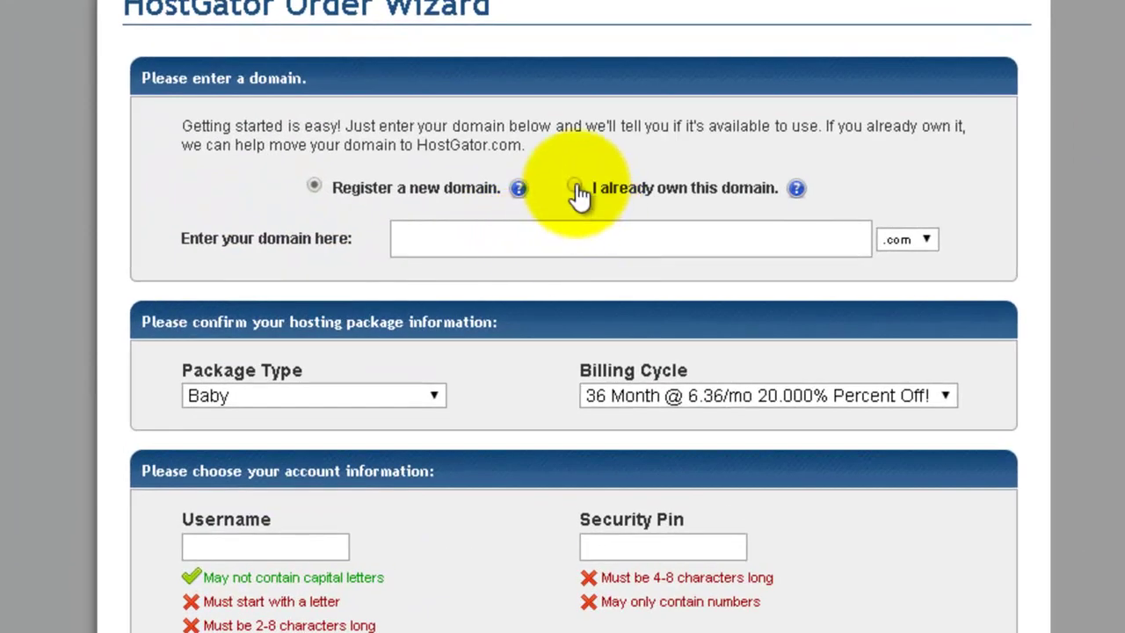
Step: Use the already-owned proscootertips.com, 1 Month billing at 7.96/mo, and PayPal as payment
{"action": "left_click", "coordinate": [576, 187]}
{"action": "left_click", "coordinate": [584, 234]}
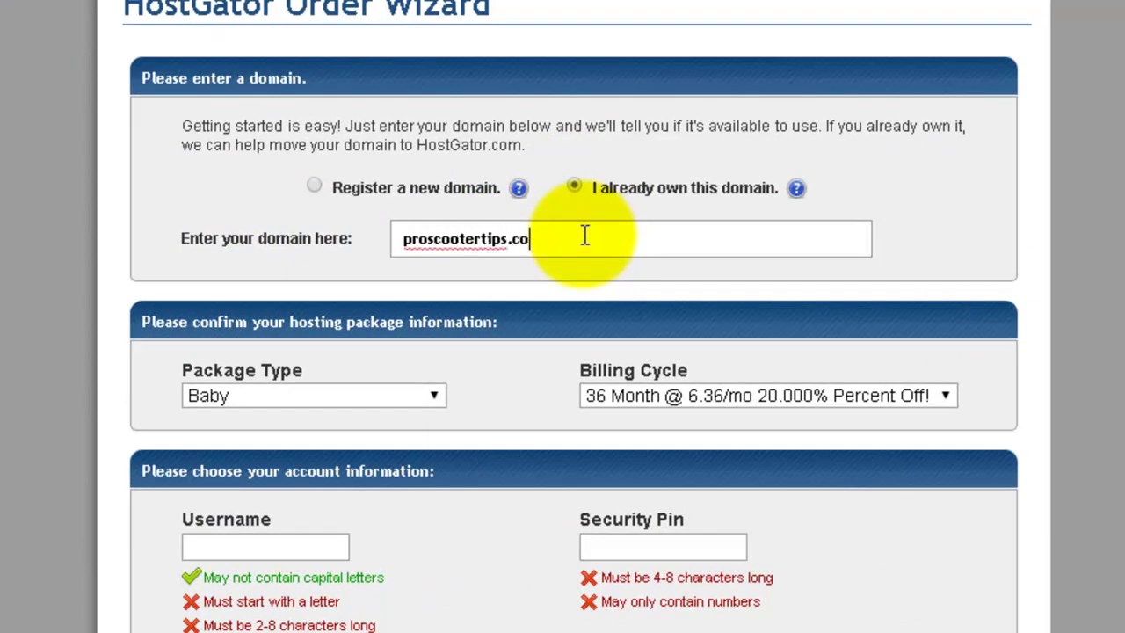
{"action": "scroll", "coordinate": [698, 247], "scroll_direction": "down", "scroll_amount": 3}
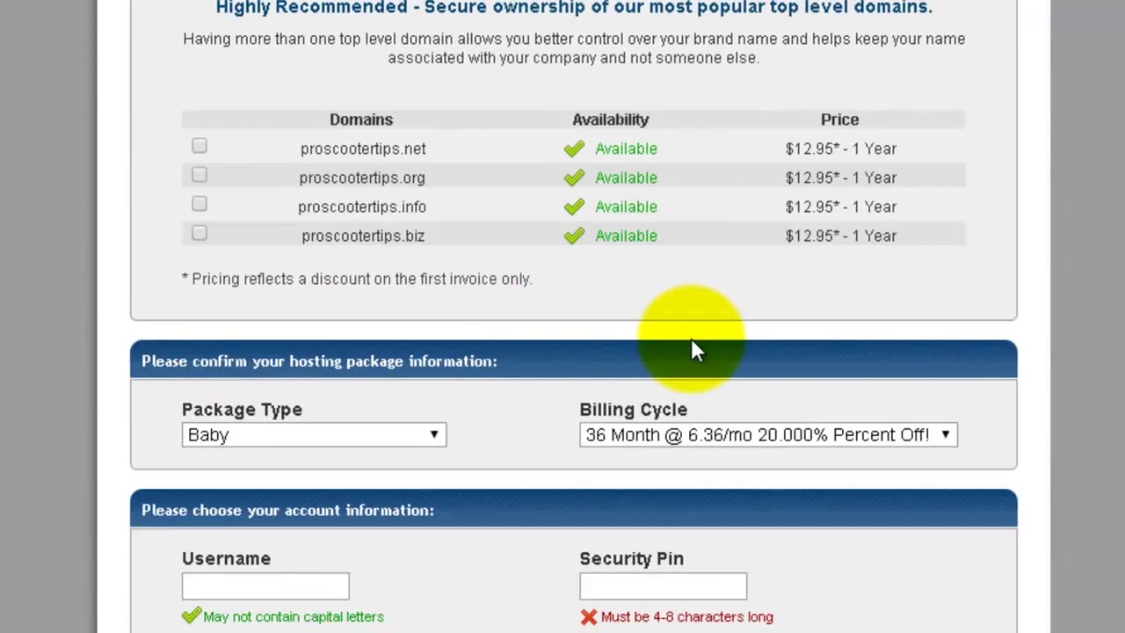
{"action": "left_click", "coordinate": [688, 435]}
{"action": "left_click", "coordinate": [687, 458]}
{"action": "scroll", "coordinate": [690, 487], "scroll_direction": "down", "scroll_amount": 9}
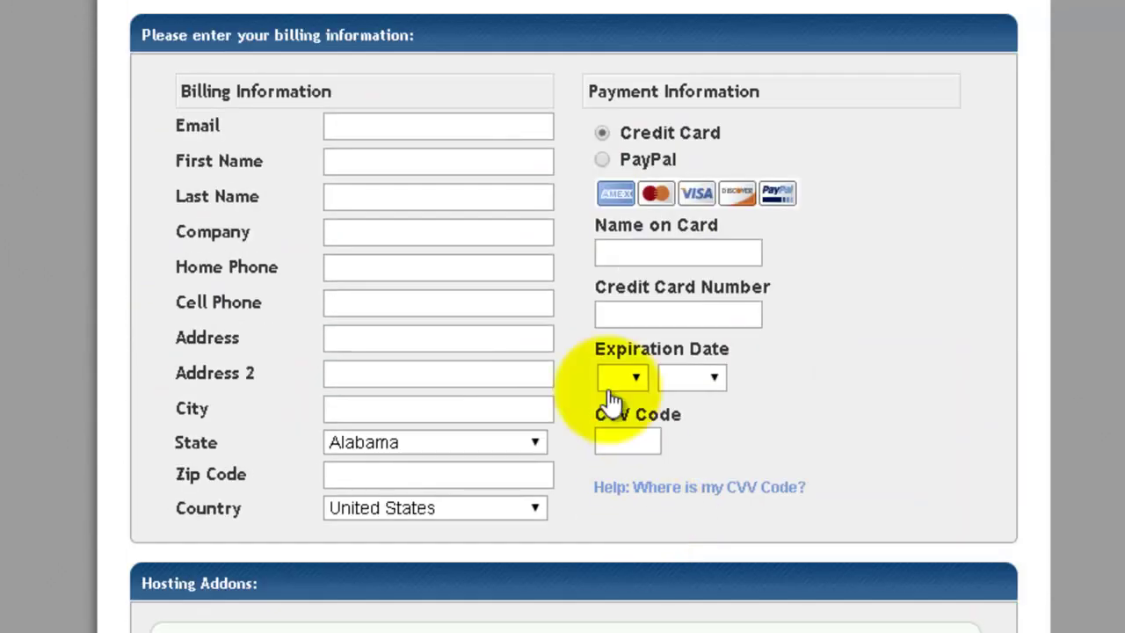
{"action": "left_click", "coordinate": [602, 160]}
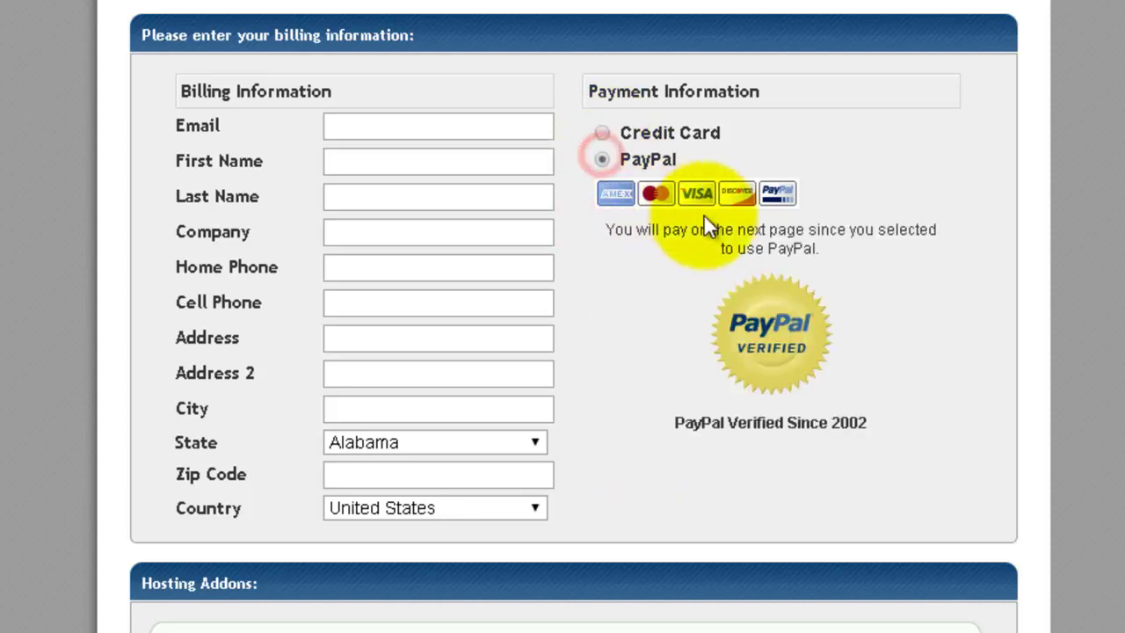
{"action": "scroll", "coordinate": [719, 215], "scroll_direction": "up", "scroll_amount": 1}
{"action": "scroll", "coordinate": [717, 210], "scroll_direction": "up", "scroll_amount": 4}
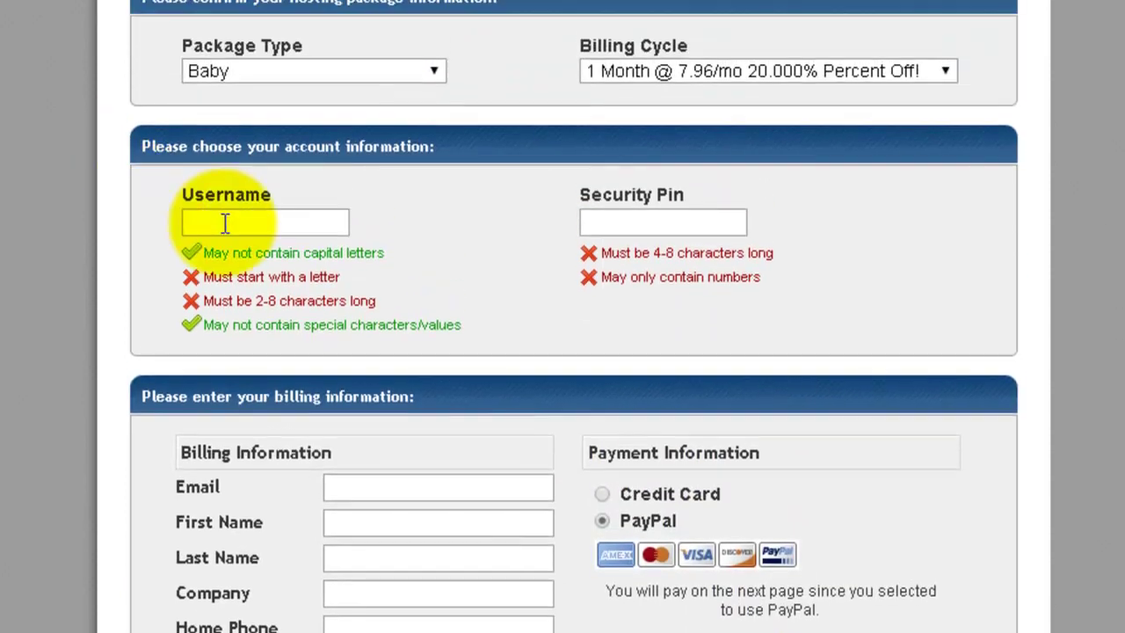
Step: Enter the account username and decline the SiteLock and CodeGuard add-ons
{"action": "left_click", "coordinate": [227, 224]}
{"action": "type", "text": "TheO"}
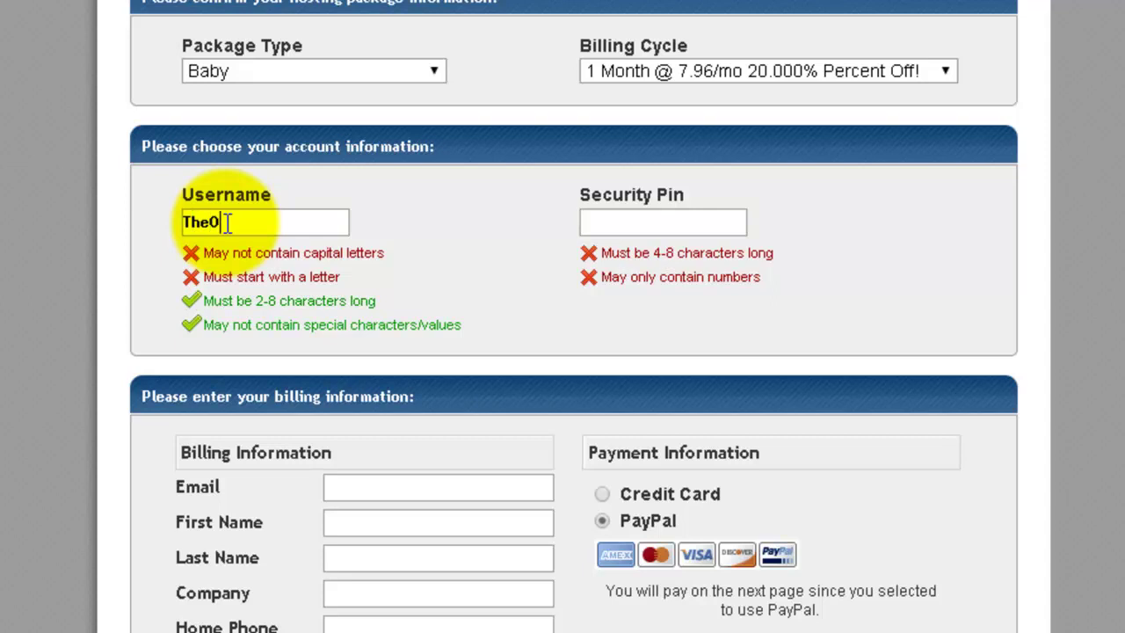
{"action": "type", "text": "1234"}
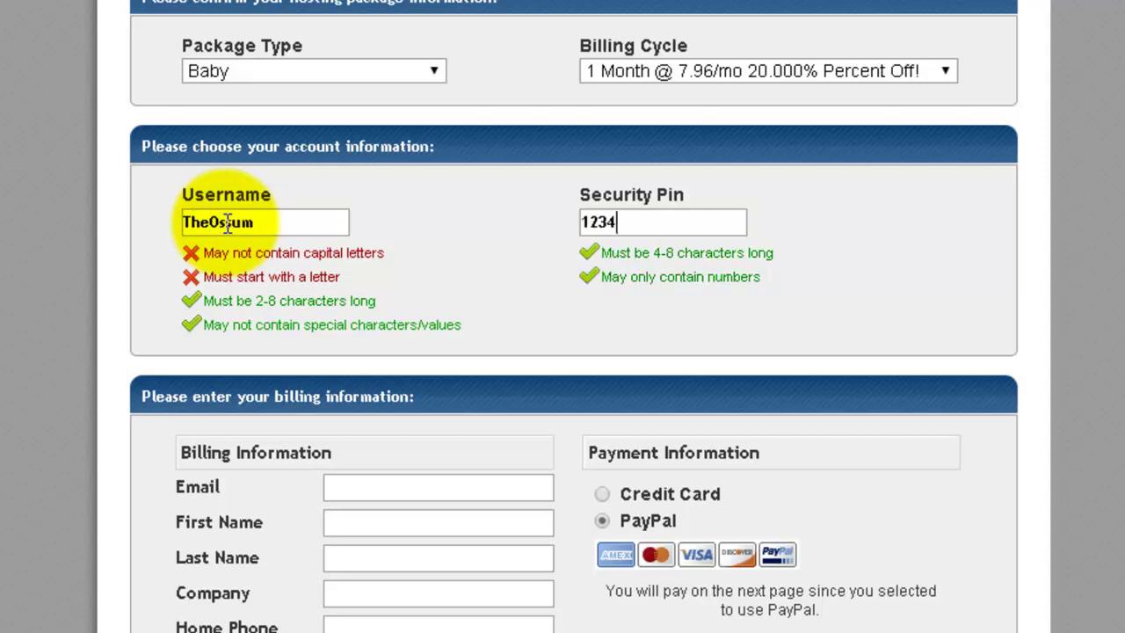
{"action": "scroll", "coordinate": [482, 422], "scroll_direction": "down", "scroll_amount": 3}
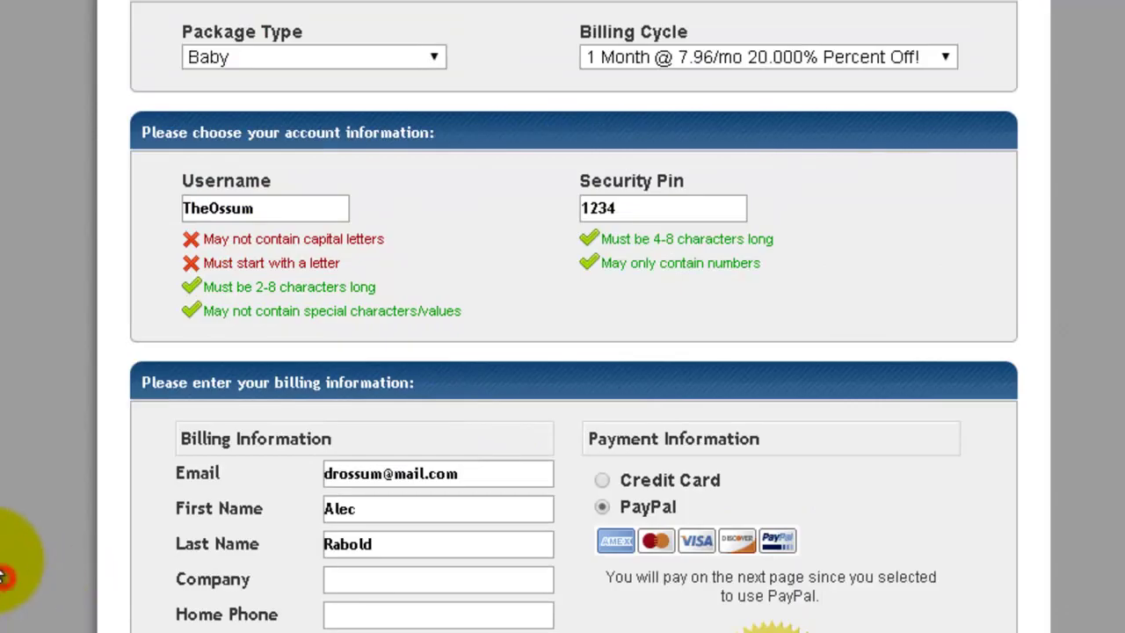
{"action": "scroll", "coordinate": [9, 545], "scroll_direction": "down", "scroll_amount": 10}
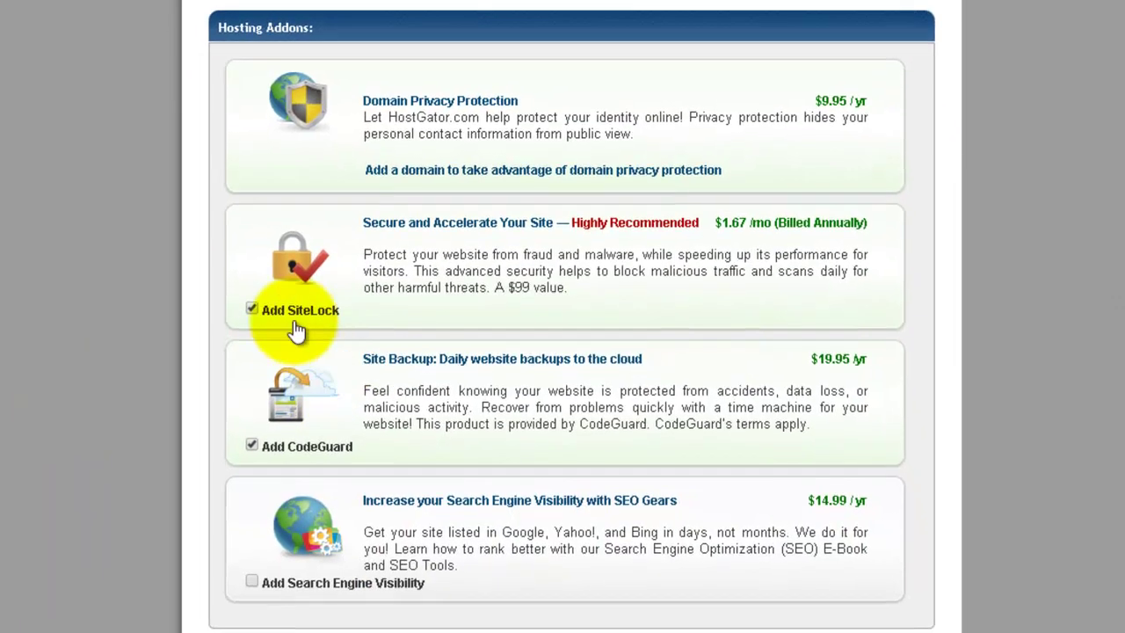
{"action": "left_click", "coordinate": [251, 310]}
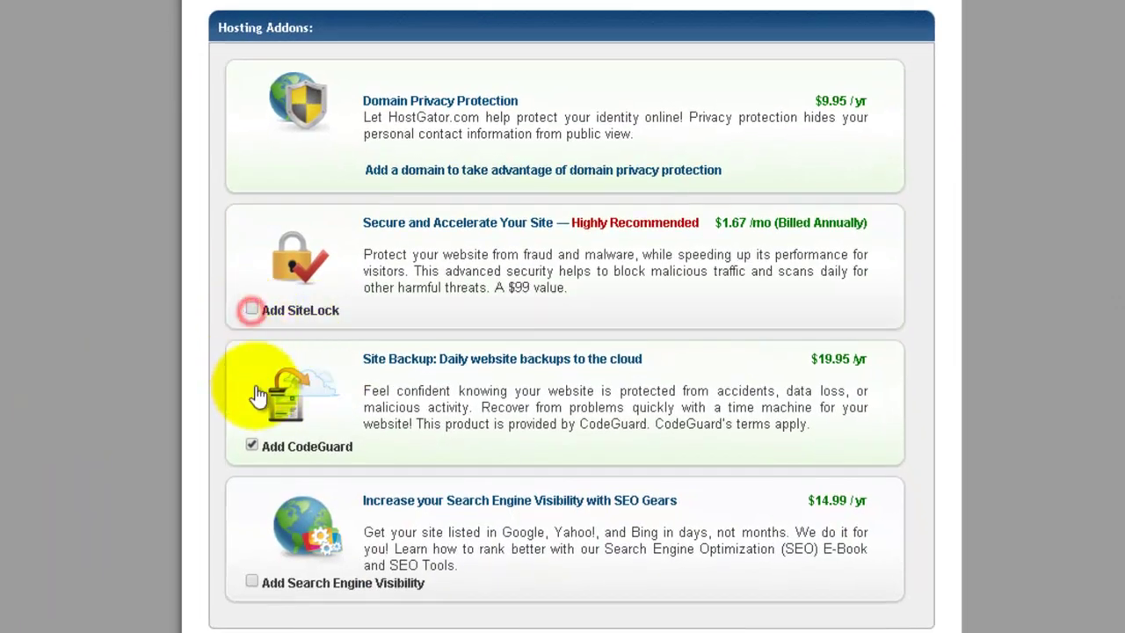
{"action": "left_click", "coordinate": [252, 447]}
Step: Apply coupon code DIRTCHEAPDOMAIN, bringing the hosting total due to $0.01
{"action": "scroll", "coordinate": [253, 453], "scroll_direction": "down", "scroll_amount": 5}
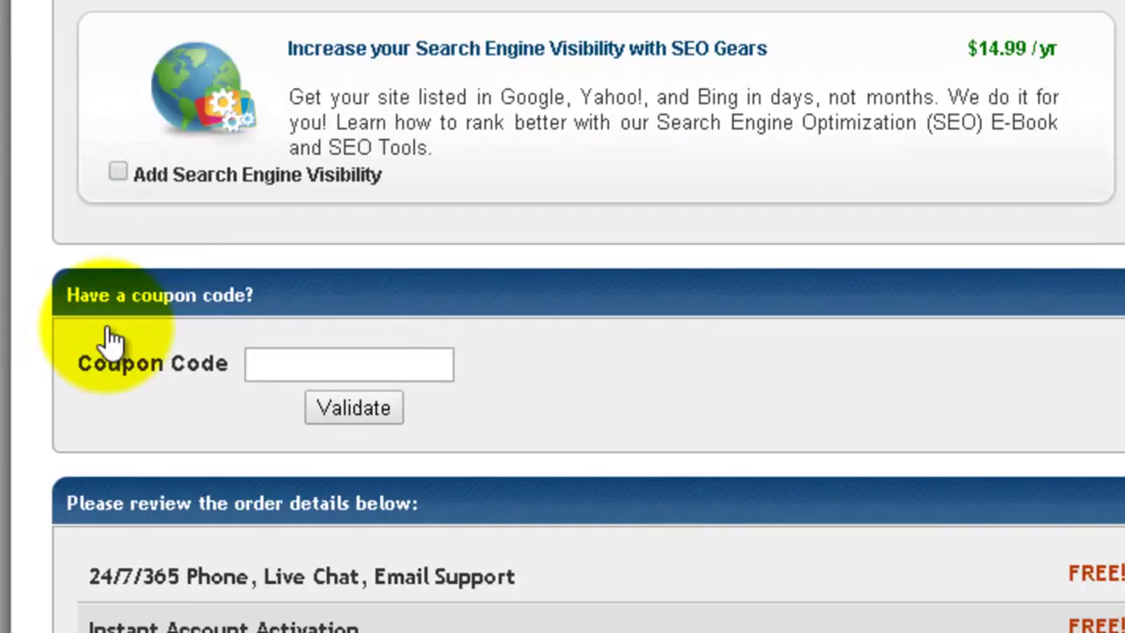
{"action": "scroll", "coordinate": [110, 332], "scroll_direction": "down", "scroll_amount": 1}
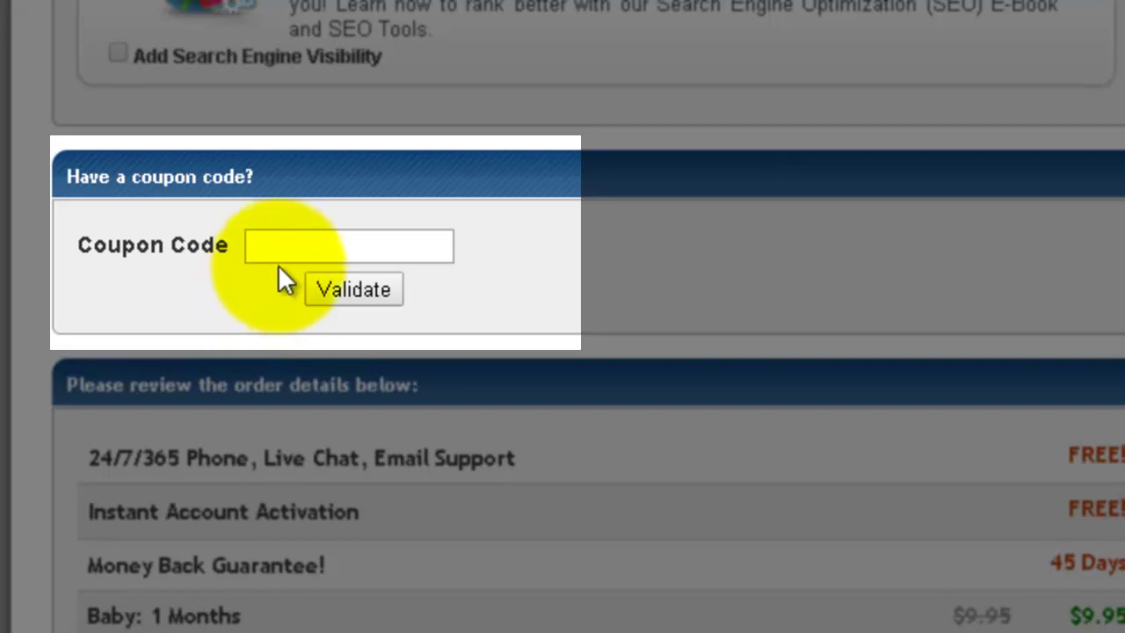
{"action": "type", "text": "DIRTCHEAPDOMAIN"}
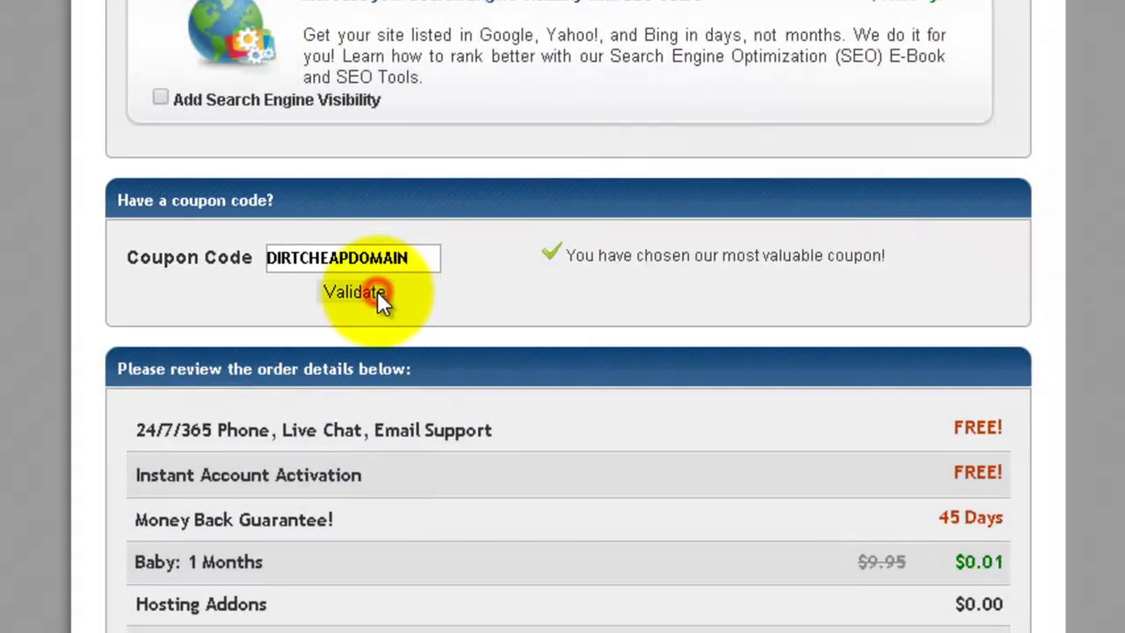
{"action": "left_click", "coordinate": [380, 291]}
{"action": "scroll", "coordinate": [769, 308], "scroll_direction": "down", "scroll_amount": 5}
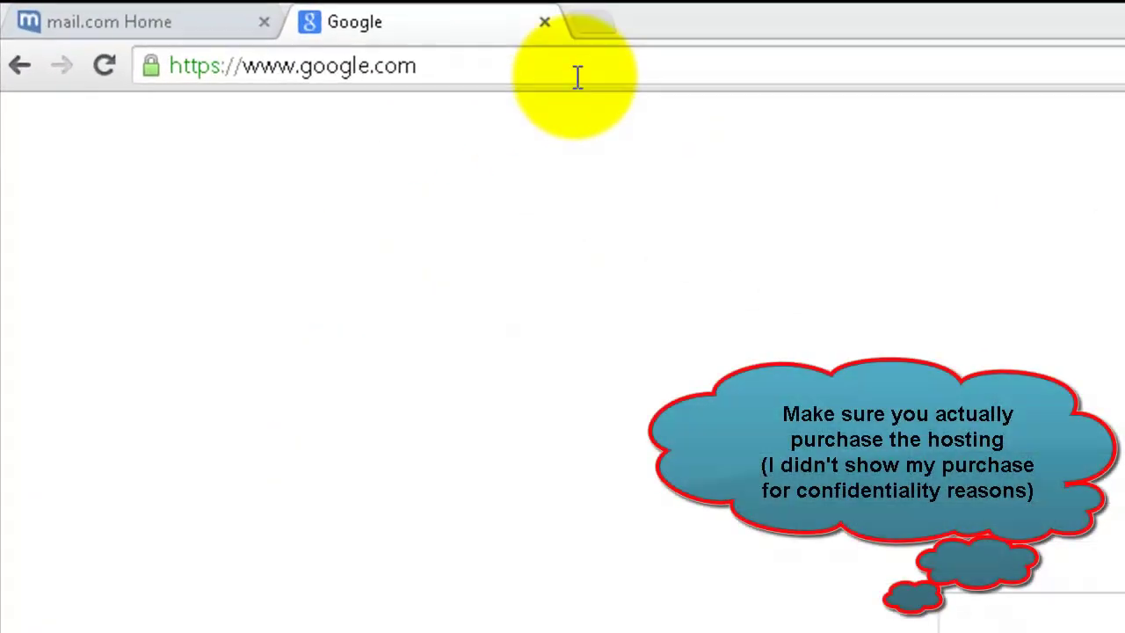
Step: Go to Namecheap and open Manage Domains from the account menu
{"action": "left_click", "coordinate": [578, 78]}
{"action": "type", "text": "namecheap"}
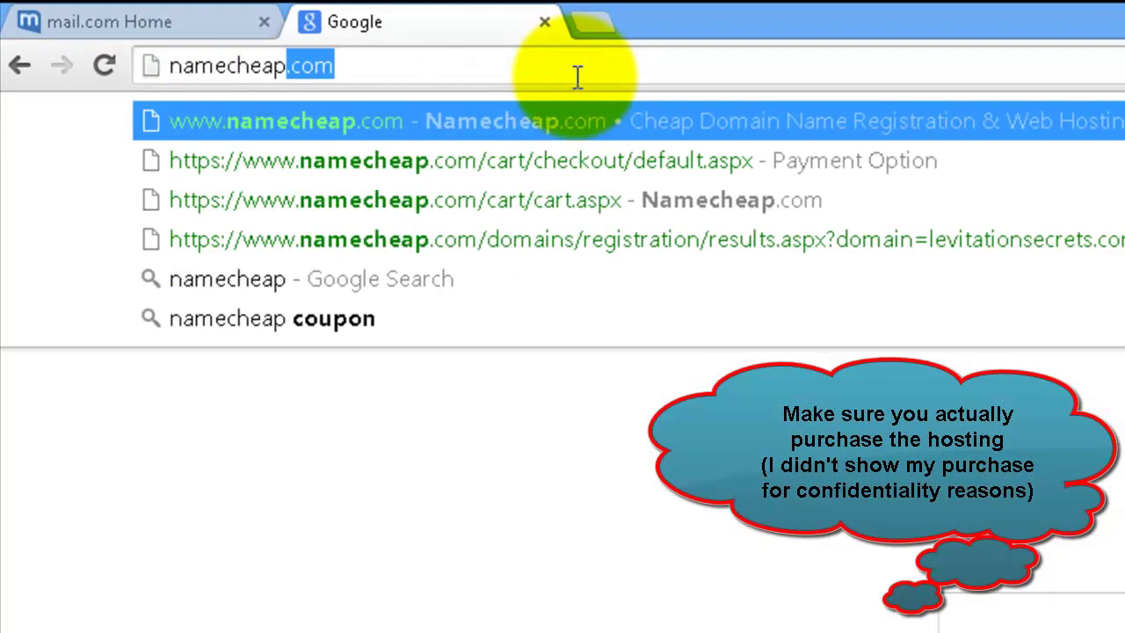
{"action": "key", "text": "Return"}
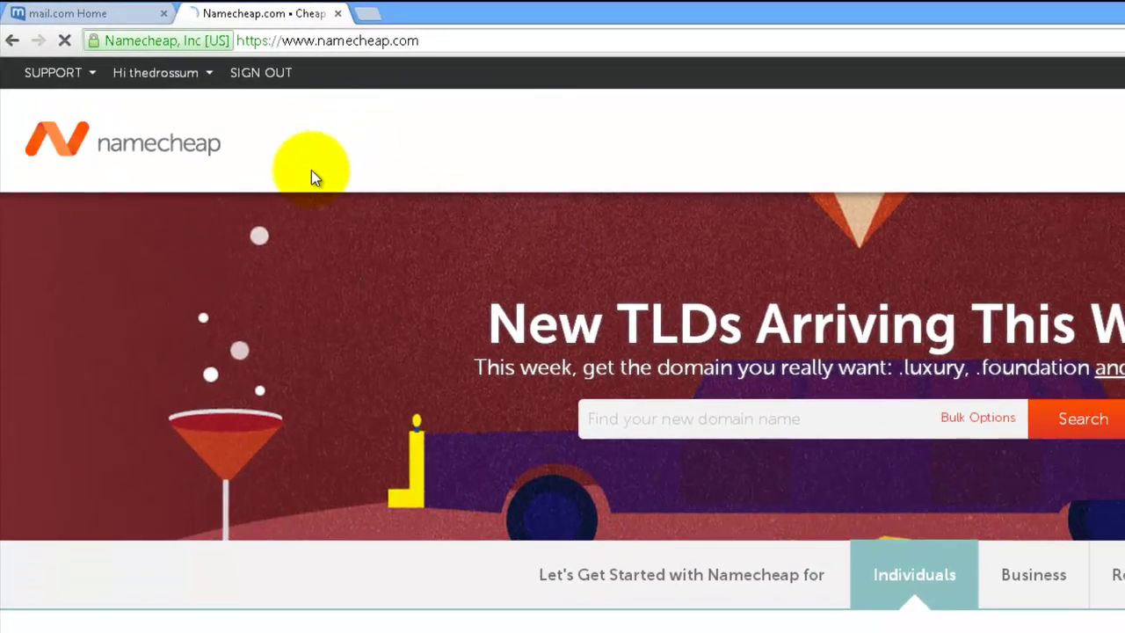
{"action": "mouse_move", "coordinate": [206, 77]}
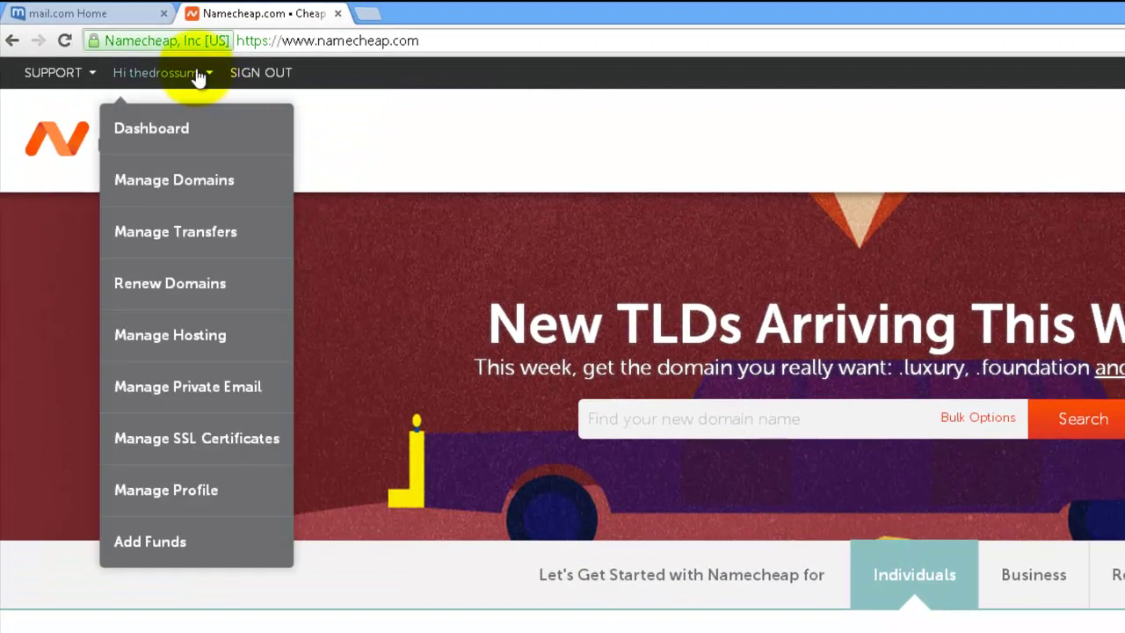
{"action": "left_click", "coordinate": [172, 183]}
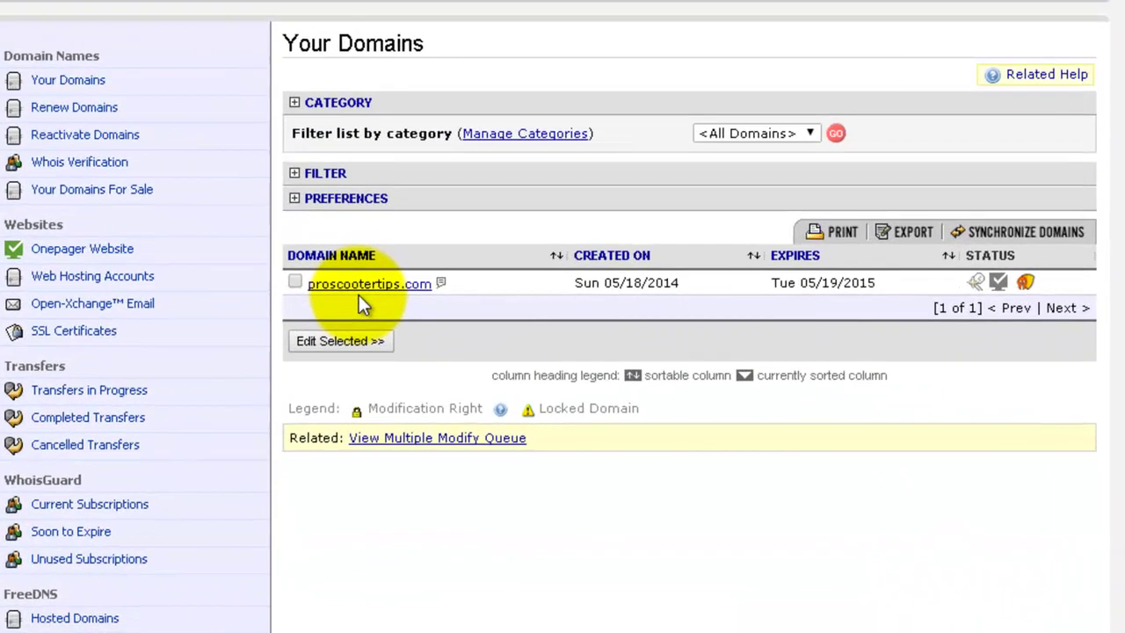
Step: Open proscootertips.com's Transfer DNS to Webhost form and copy ns8195.hostgator.com from the HostGator email
{"action": "left_click", "coordinate": [458, 425]}
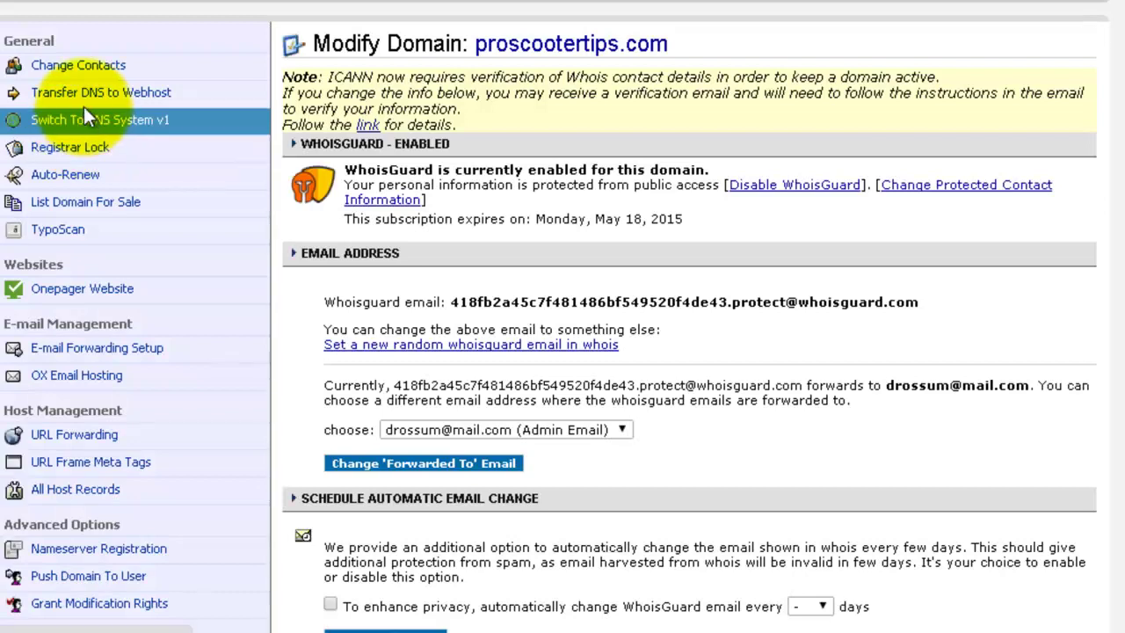
{"action": "left_click", "coordinate": [88, 100]}
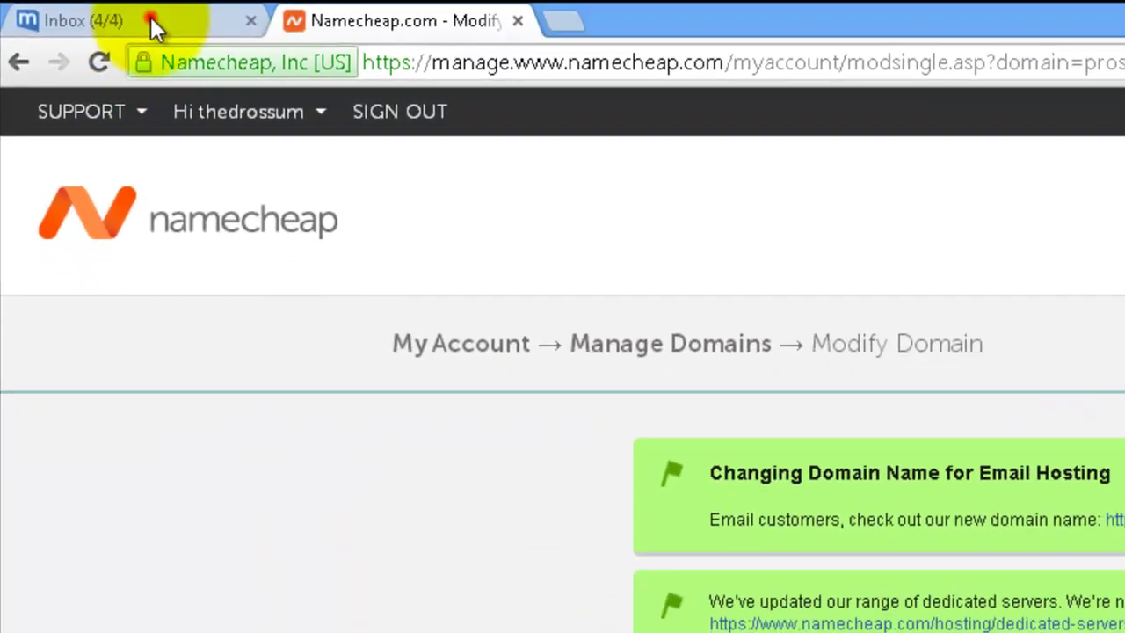
{"action": "left_click", "coordinate": [176, 25]}
{"action": "left_click", "coordinate": [326, 310]}
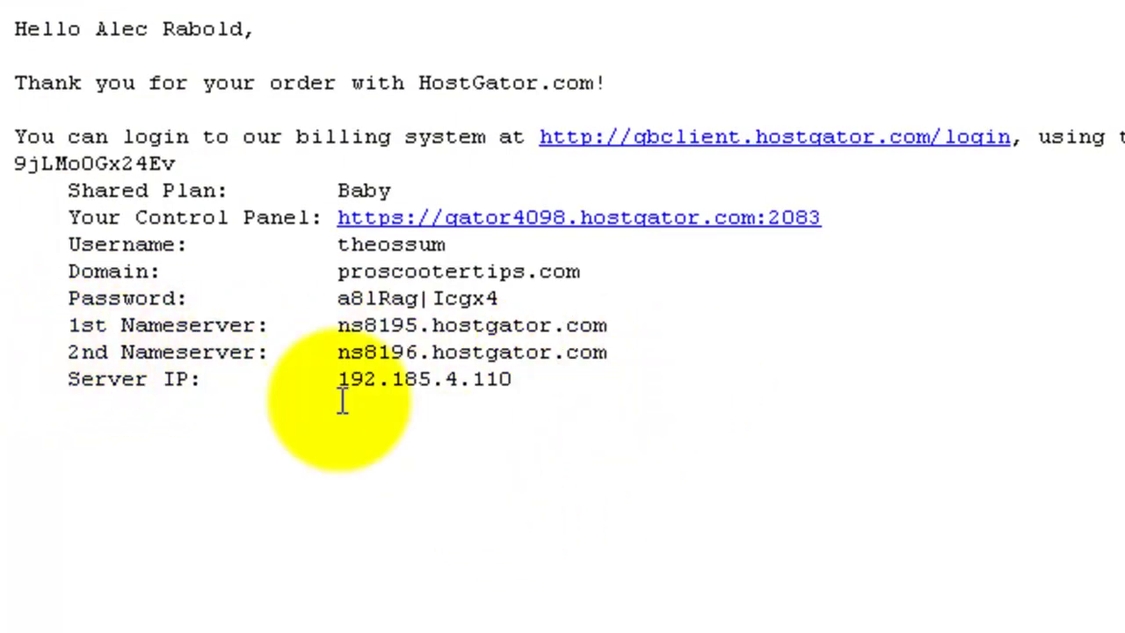
{"action": "left_click_drag", "start_coordinate": [334, 324], "coordinate": [616, 324]}
{"action": "key", "text": "ctrl+c"}
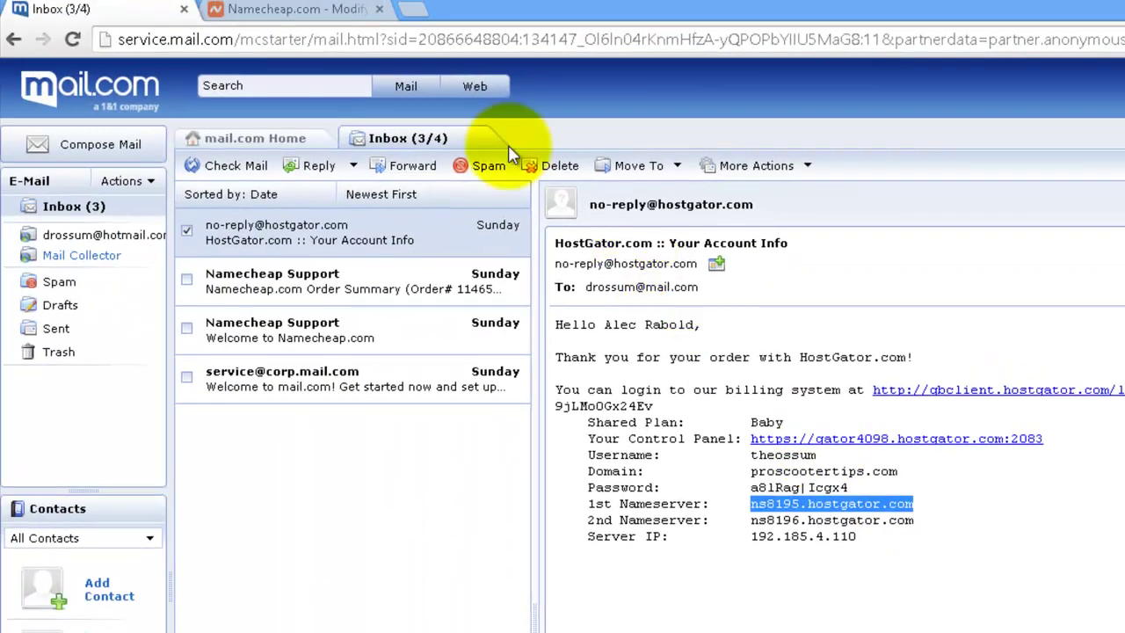
{"action": "left_click", "coordinate": [291, 8]}
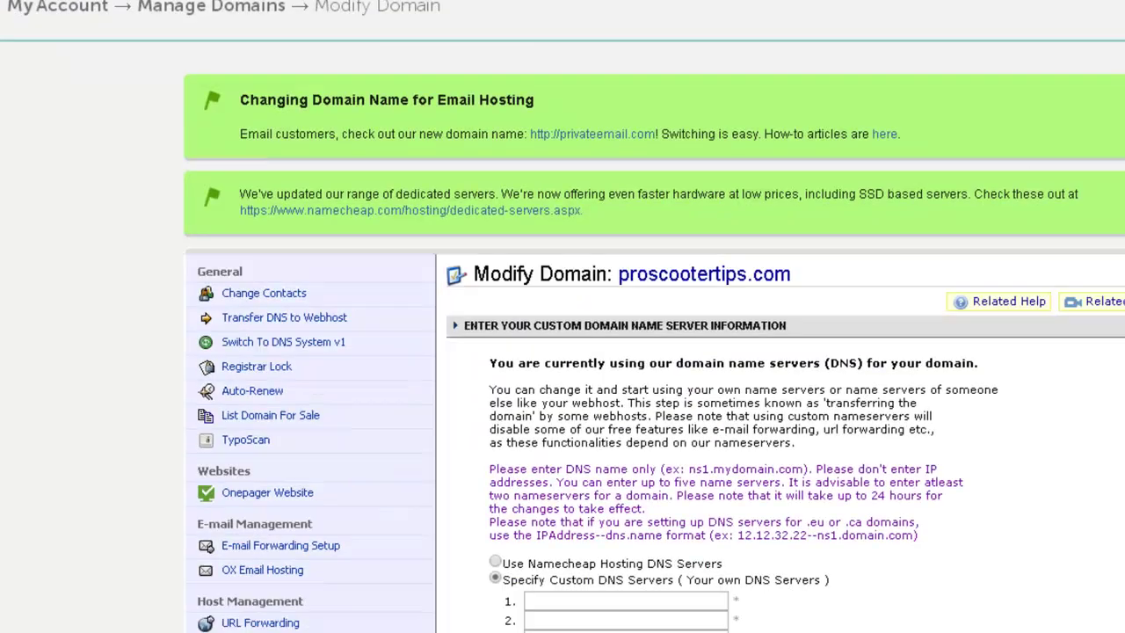
Step: Enter ns8195.hostgator.com and ns8196.hostgator.com as the two nameservers and save the changes
{"action": "left_click", "coordinate": [392, 453]}
{"action": "key", "text": "ctrl+v"}
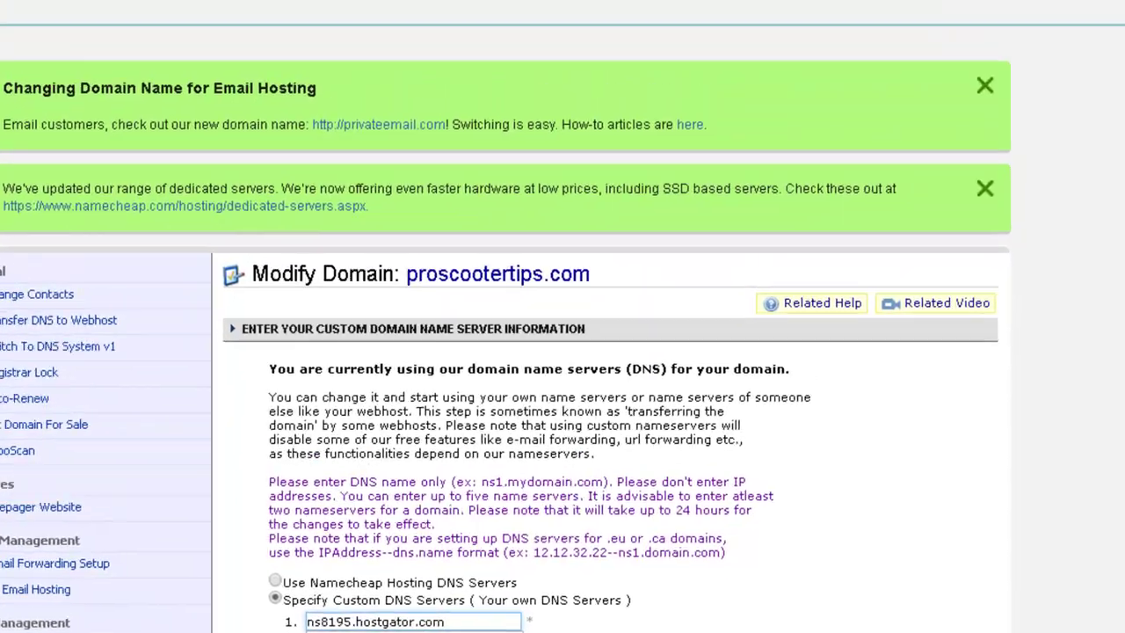
{"action": "left_click", "coordinate": [132, 9]}
{"action": "left_click_drag", "start_coordinate": [411, 322], "coordinate": [231, 324]}
{"action": "key", "text": "ctrl+c"}
{"action": "key", "text": "ctrl+Tab"}
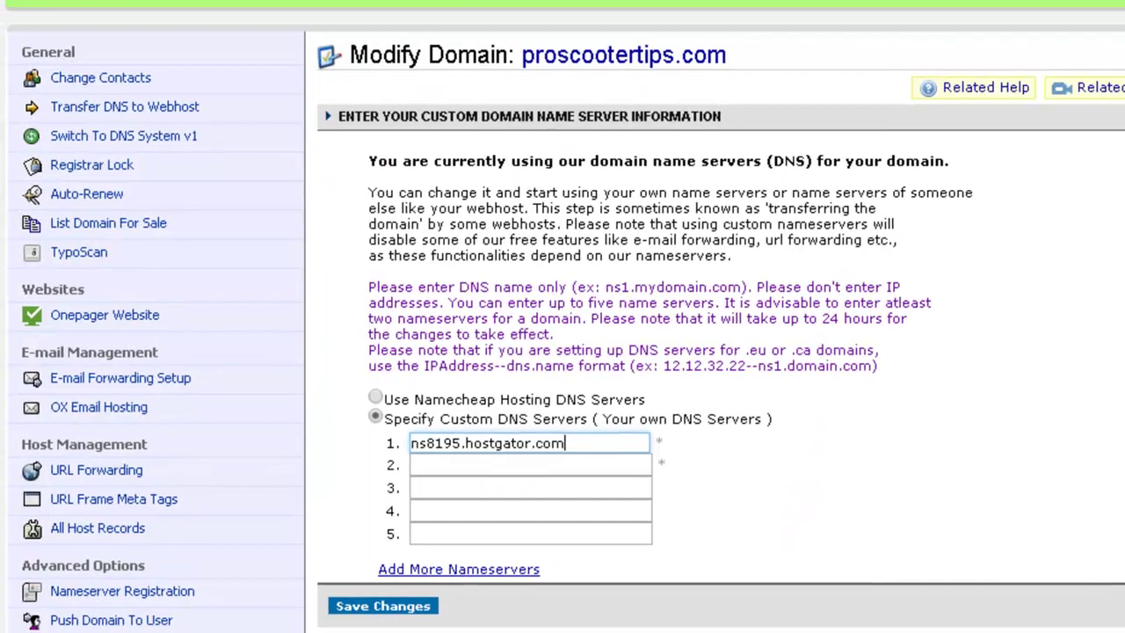
{"action": "left_click", "coordinate": [543, 453]}
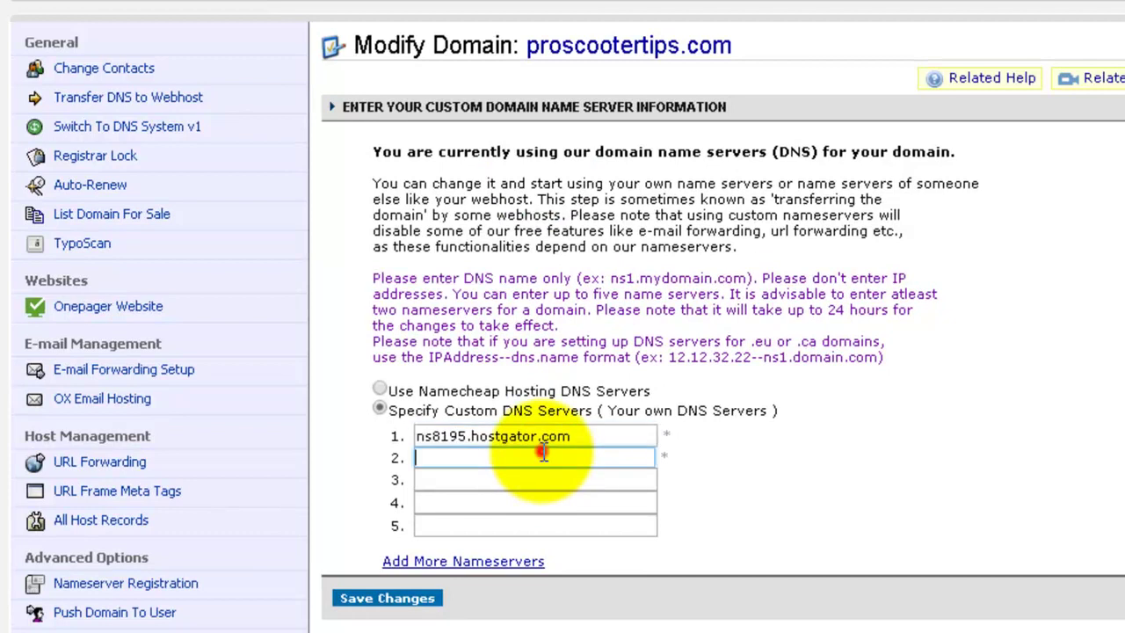
{"action": "key", "text": "ctrl+v"}
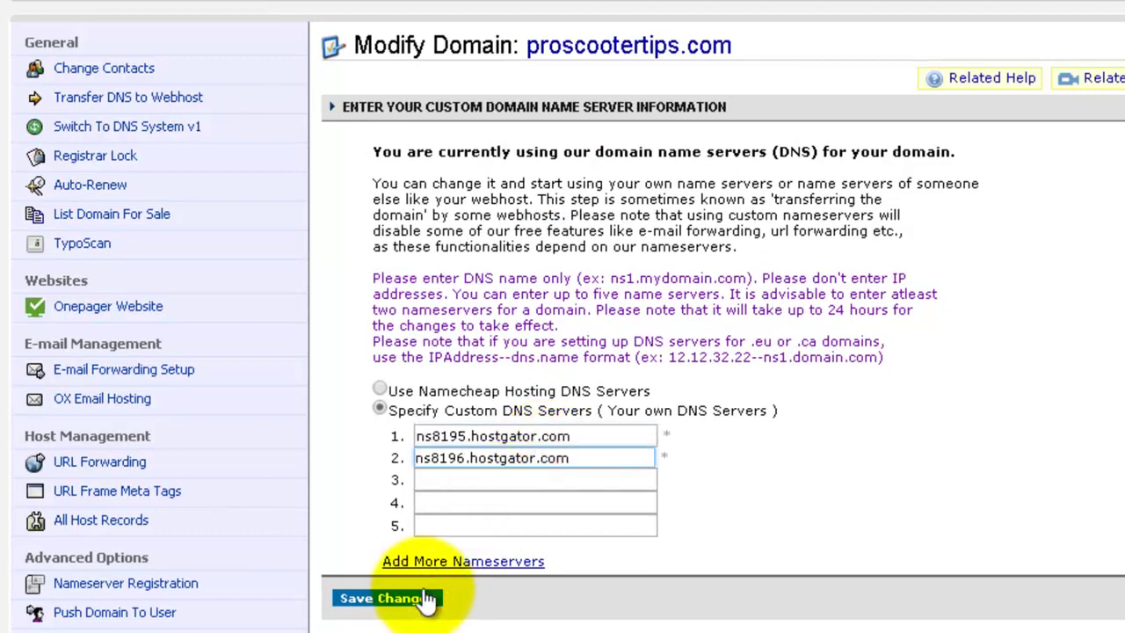
{"action": "left_click", "coordinate": [420, 600]}
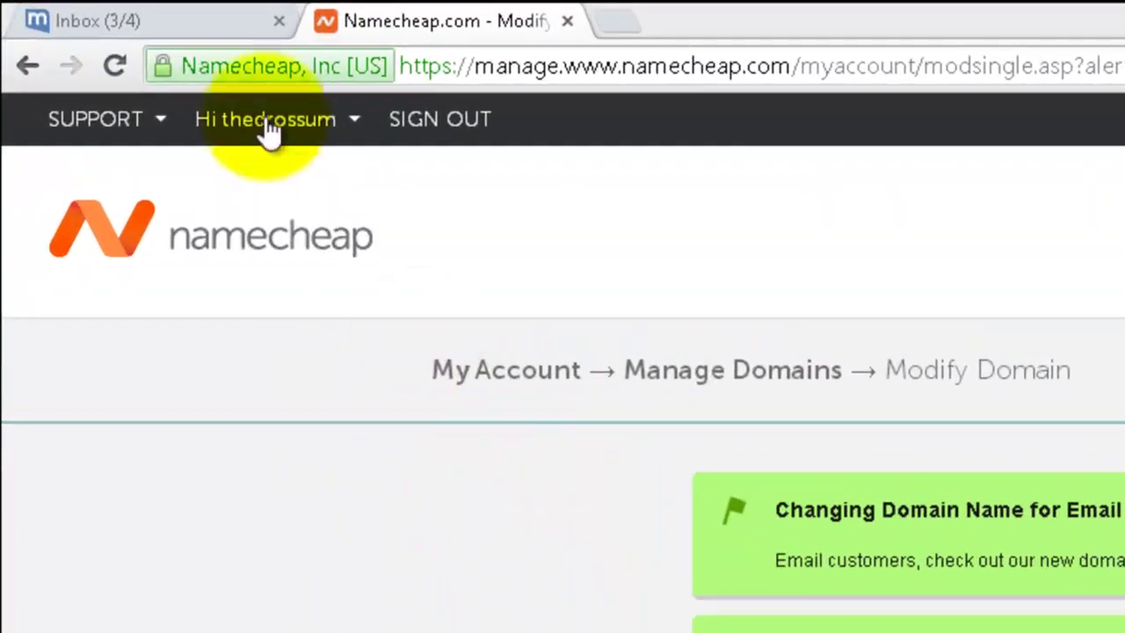
{"action": "left_click", "coordinate": [74, 8]}
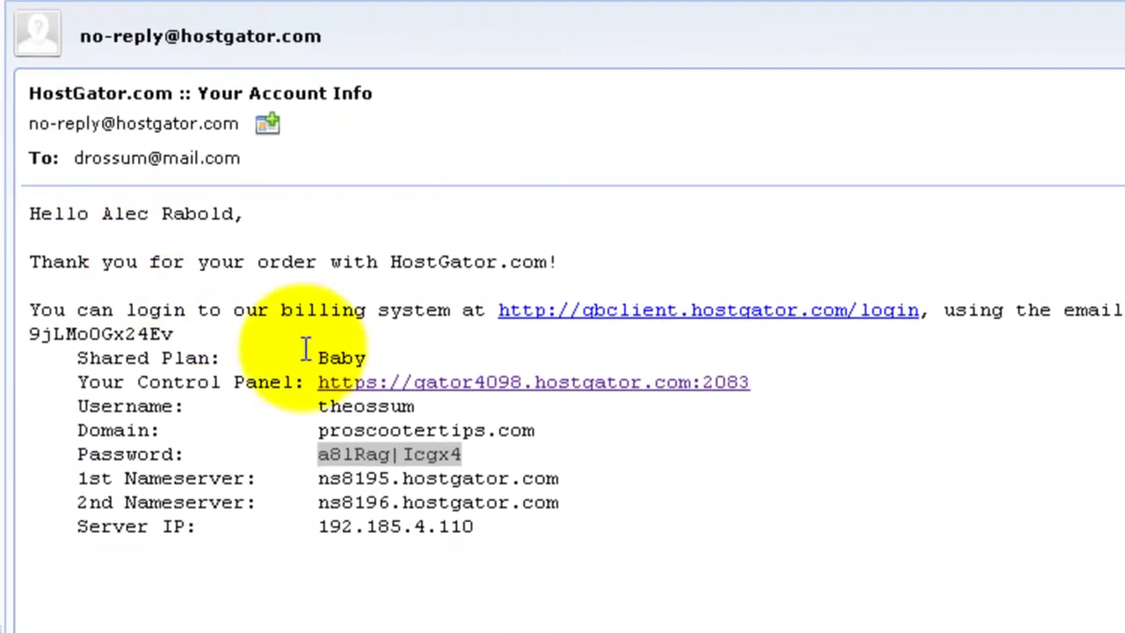
Step: Sign in to HostGator cPanel via the email's Control Panel link, using the password copied from it
{"action": "left_click", "coordinate": [256, 384]}
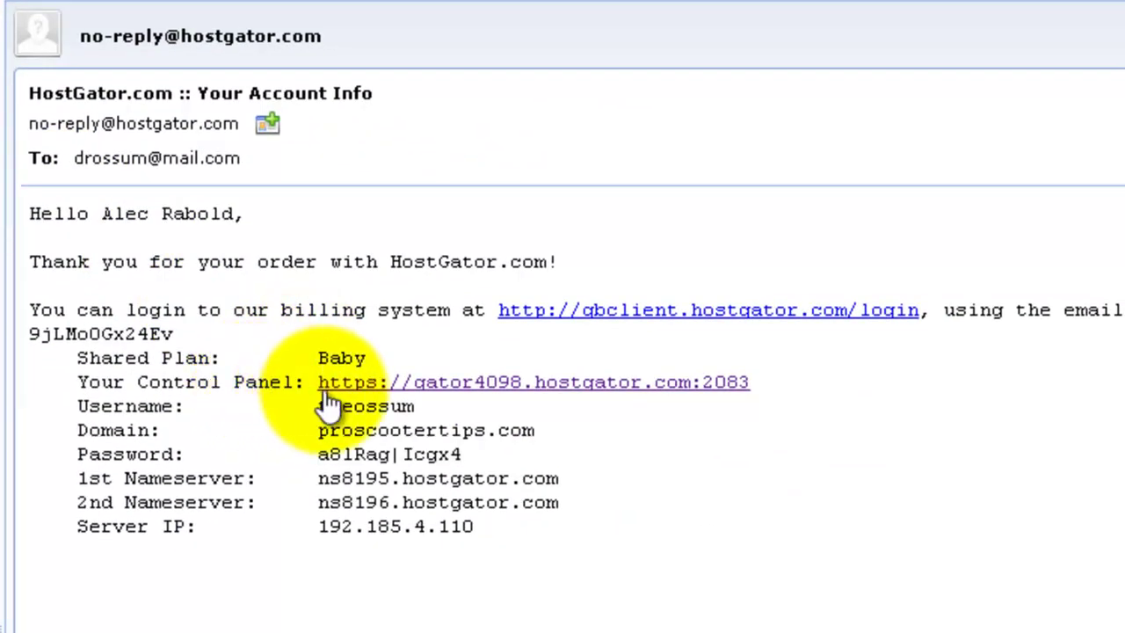
{"action": "left_click", "coordinate": [380, 387]}
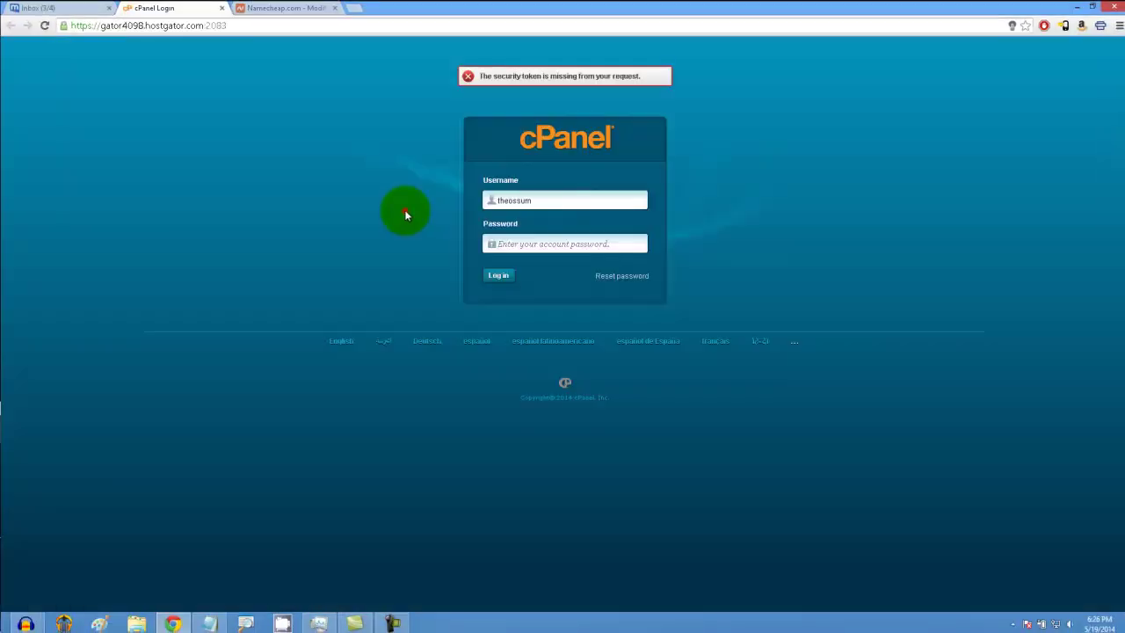
{"action": "left_click", "coordinate": [76, 8]}
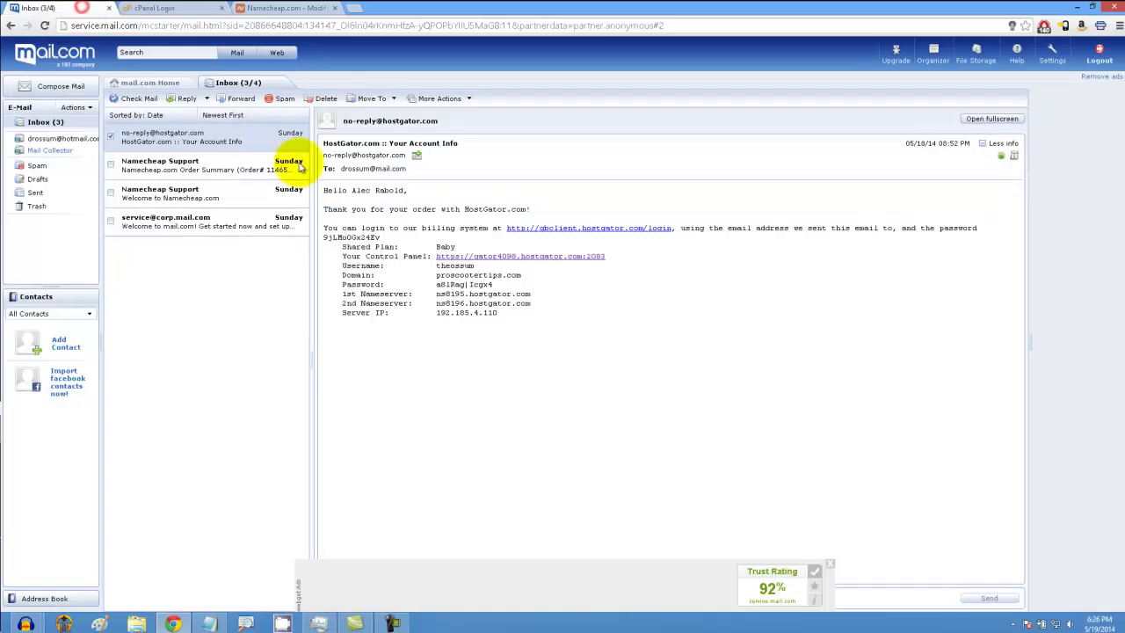
{"action": "left_click_drag", "start_coordinate": [393, 359], "coordinate": [288, 359]}
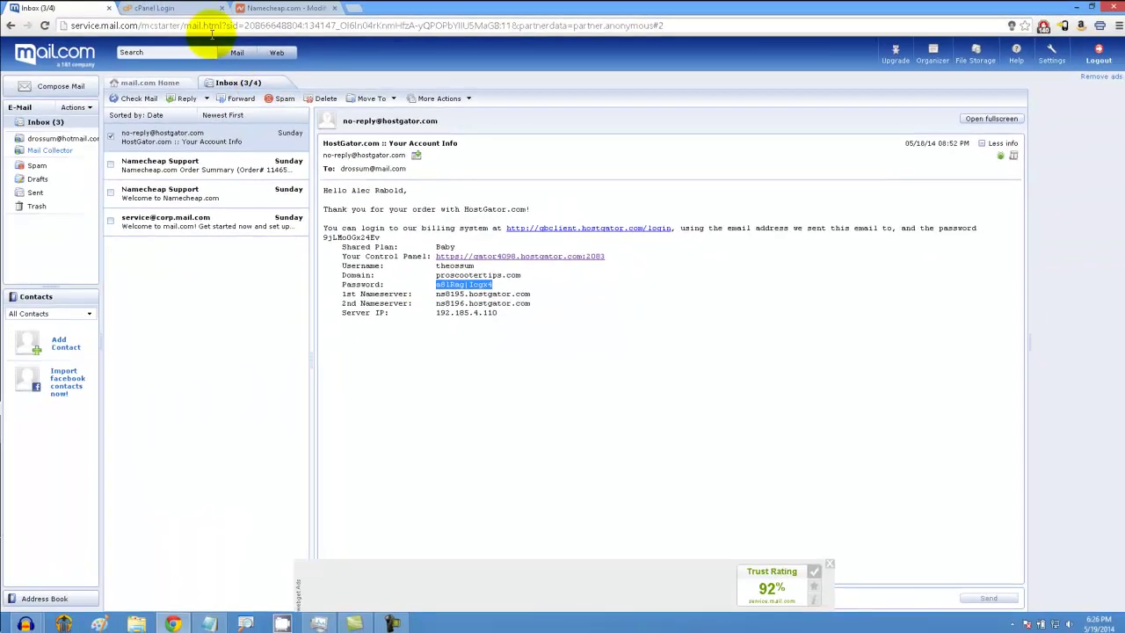
{"action": "left_click", "coordinate": [154, 7]}
{"action": "left_click", "coordinate": [492, 243]}
{"action": "key", "text": "ctrl+v"}
{"action": "left_click", "coordinate": [500, 275]}
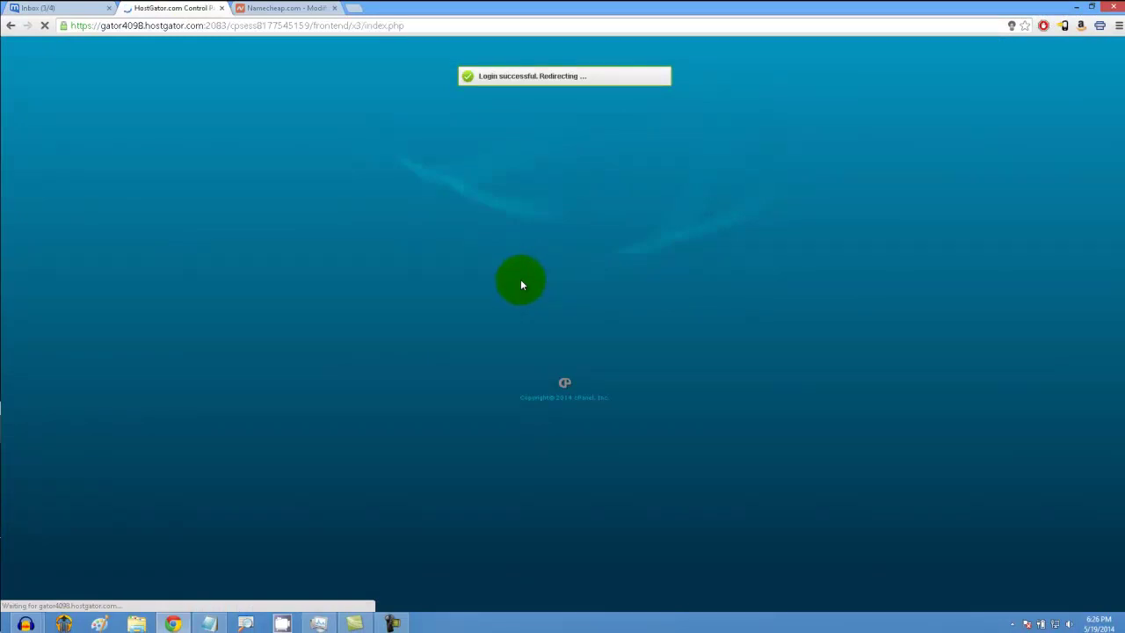
Step: Scroll down to Software/Services and launch Fantastico De Luxe
{"action": "scroll", "coordinate": [567, 398], "scroll_direction": "down", "scroll_amount": 5}
{"action": "scroll", "coordinate": [567, 393], "scroll_direction": "down", "scroll_amount": 10}
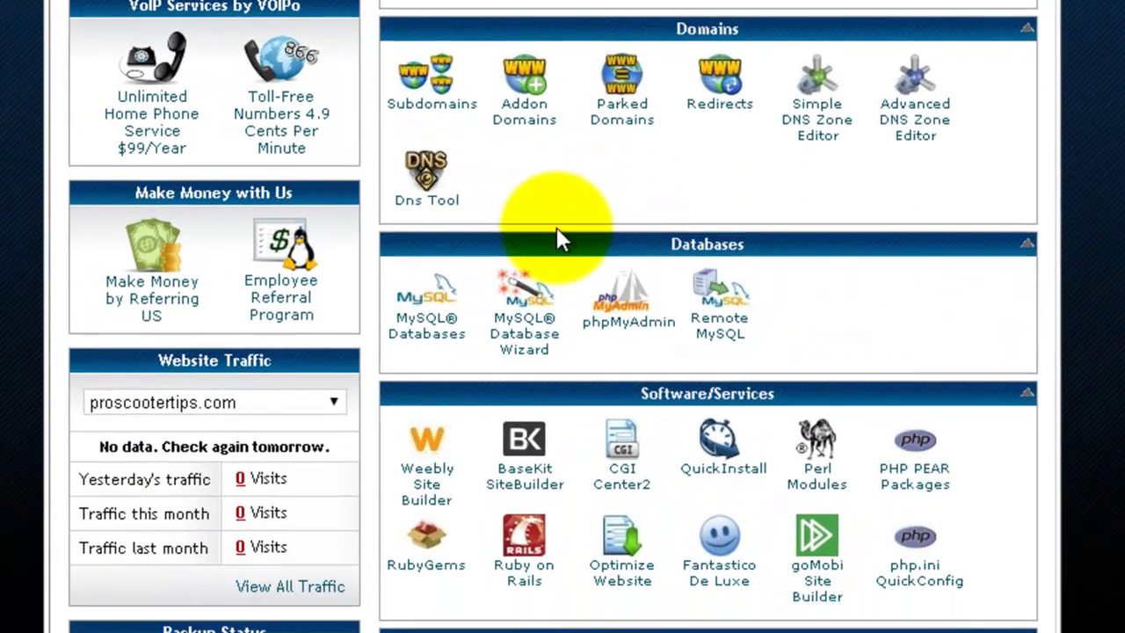
{"action": "scroll", "coordinate": [557, 241], "scroll_direction": "down", "scroll_amount": 3}
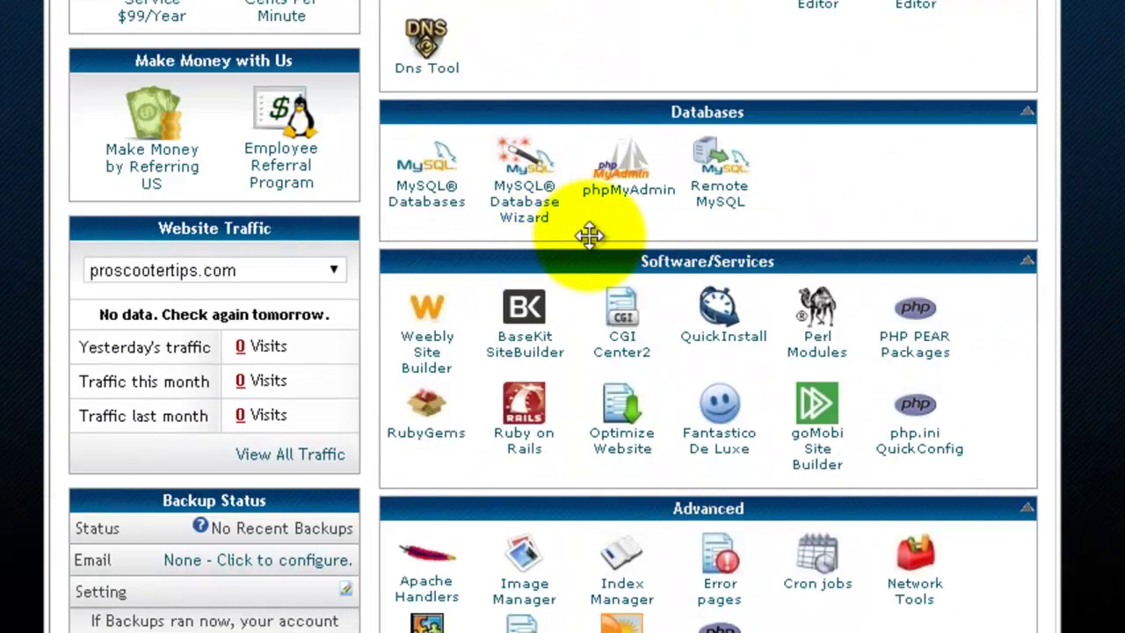
{"action": "left_click", "coordinate": [725, 411]}
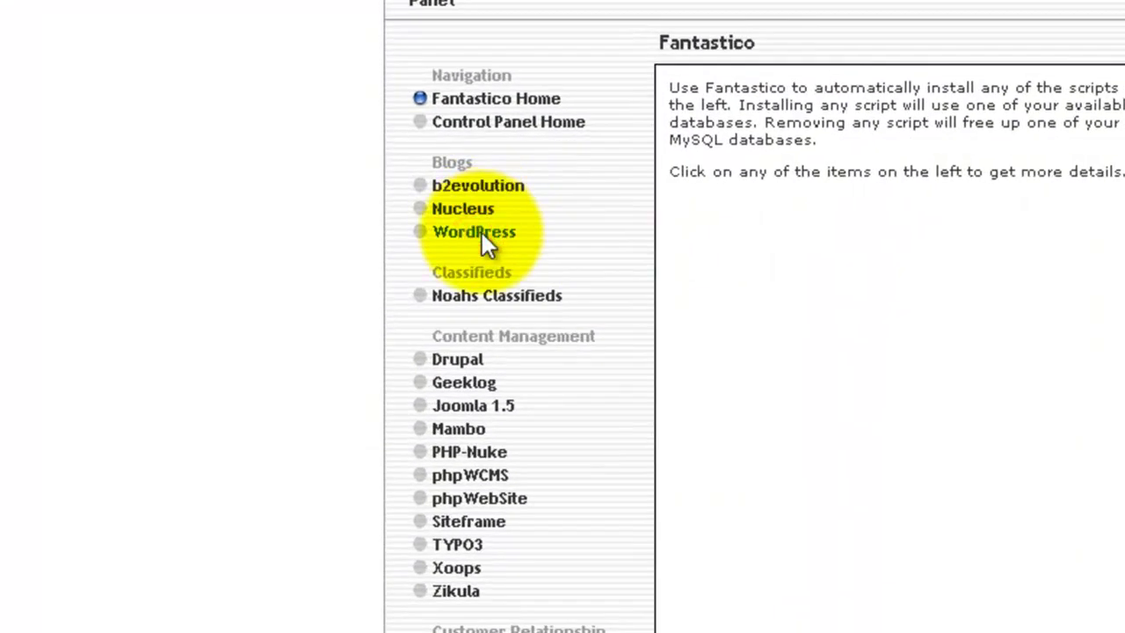
Step: Start a new WordPress installation in Fantastico and fill in the admin username and password
{"action": "left_click", "coordinate": [483, 234]}
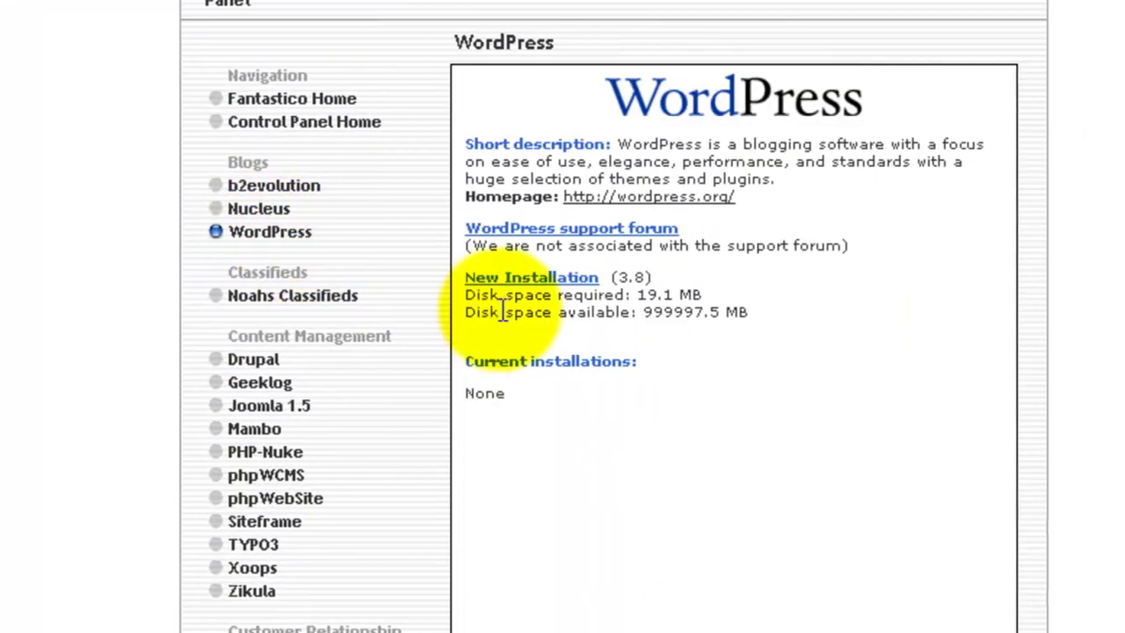
{"action": "left_click", "coordinate": [526, 278]}
{"action": "left_click", "coordinate": [575, 333]}
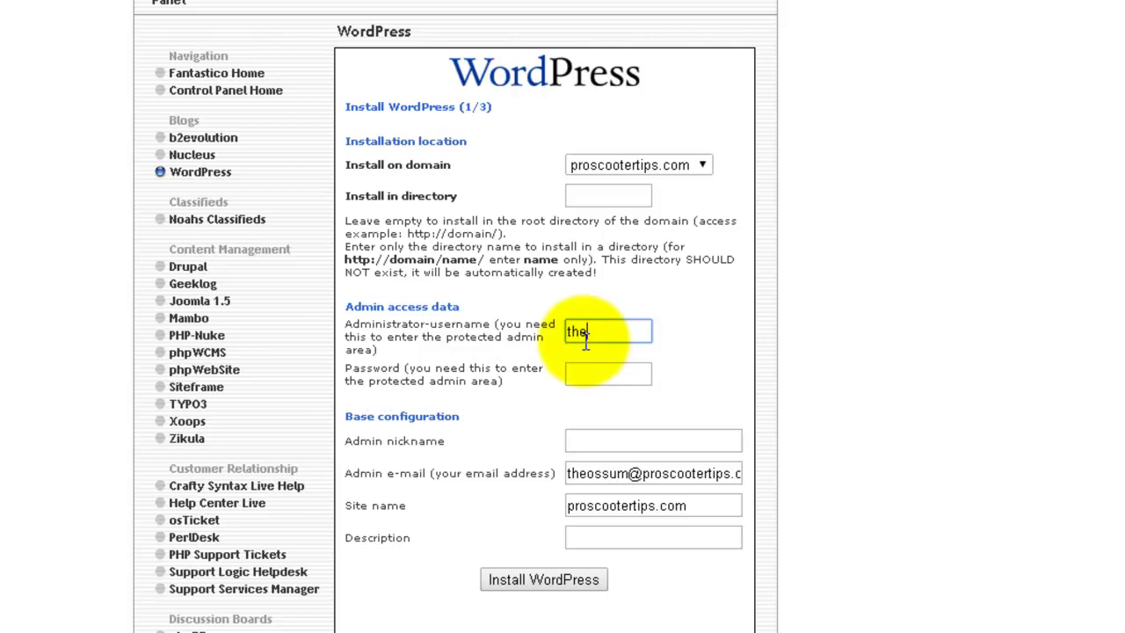
{"action": "key", "text": "Tab"}
{"action": "key", "text": "Tab"}
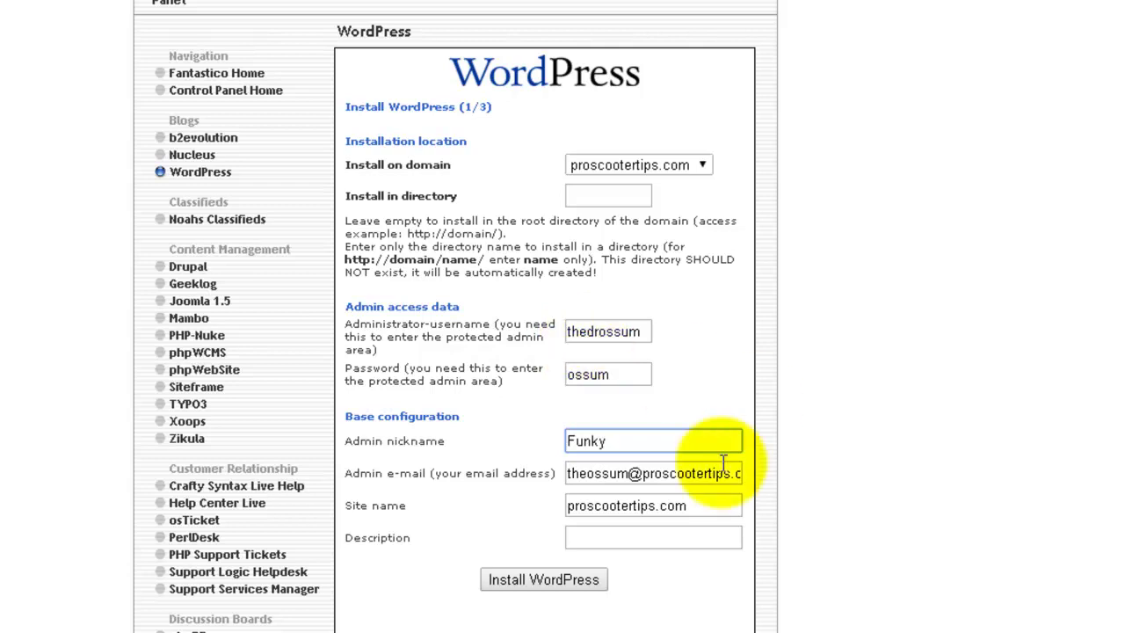
Step: Trim the admin e-mail, add description 'The #1 Site for Cool Scooter Tricks!' and install
{"action": "left_click_drag", "start_coordinate": [644, 473], "coordinate": [729, 473]}
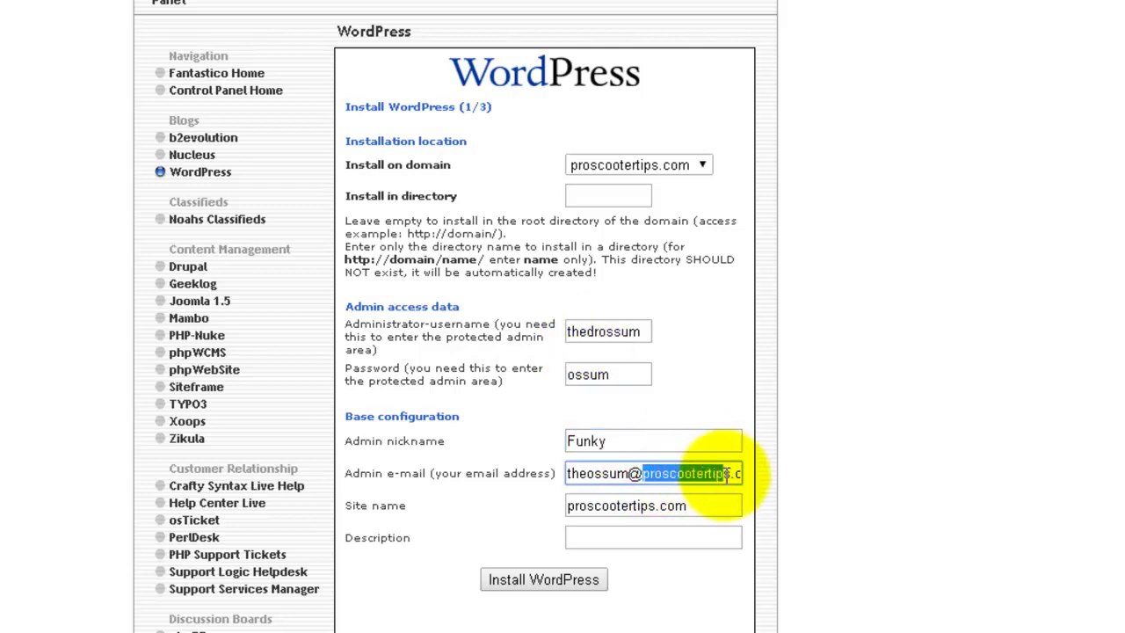
{"action": "key", "text": "BackSpace"}
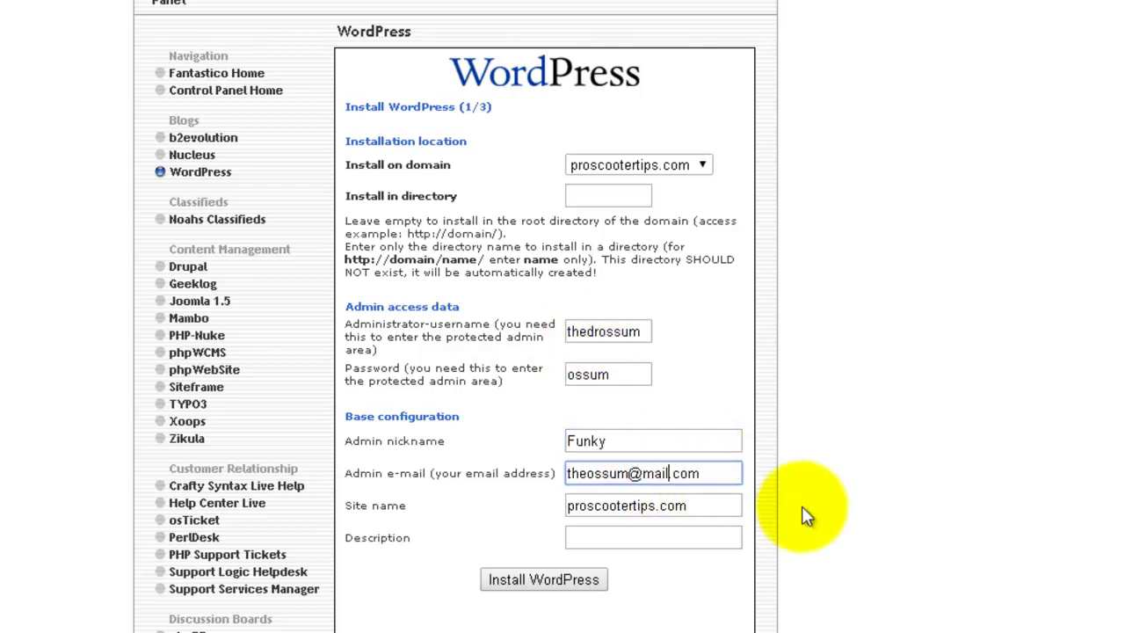
{"action": "left_click", "coordinate": [683, 539]}
{"action": "type", "text": "The"}
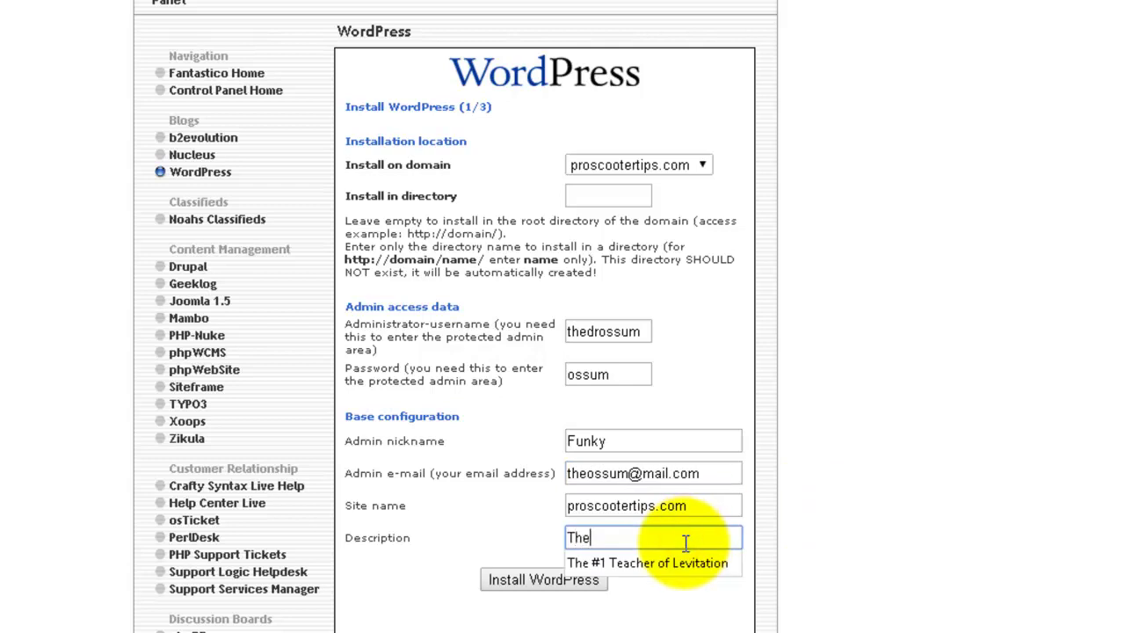
{"action": "type", "text": " #1 Si"}
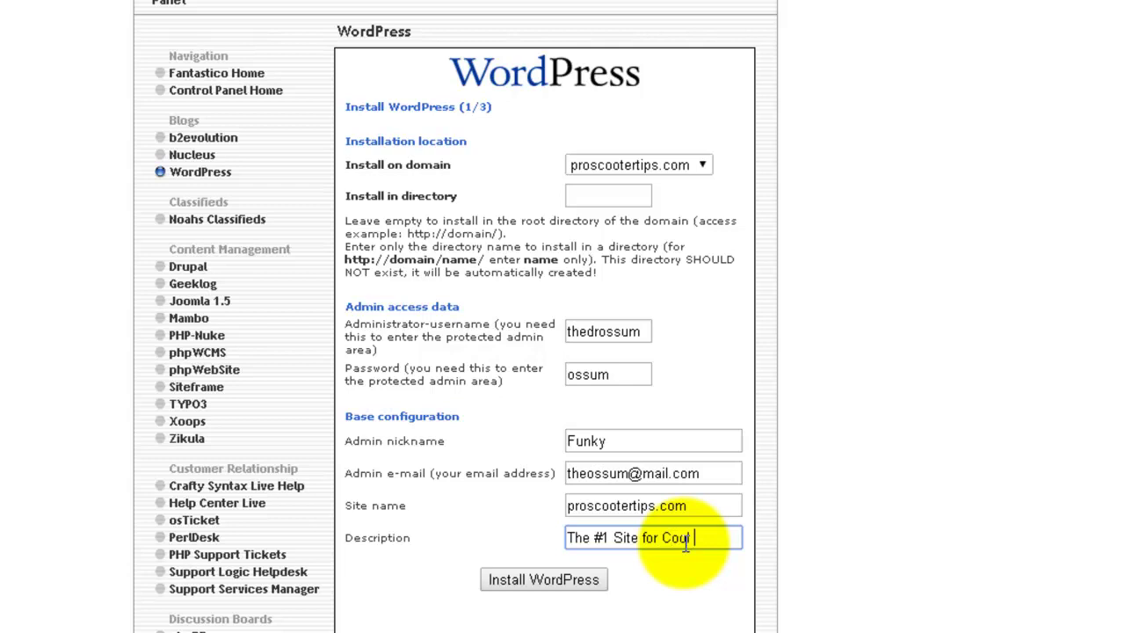
{"action": "type", "text": "te for Cool Scooter Tricks!"}
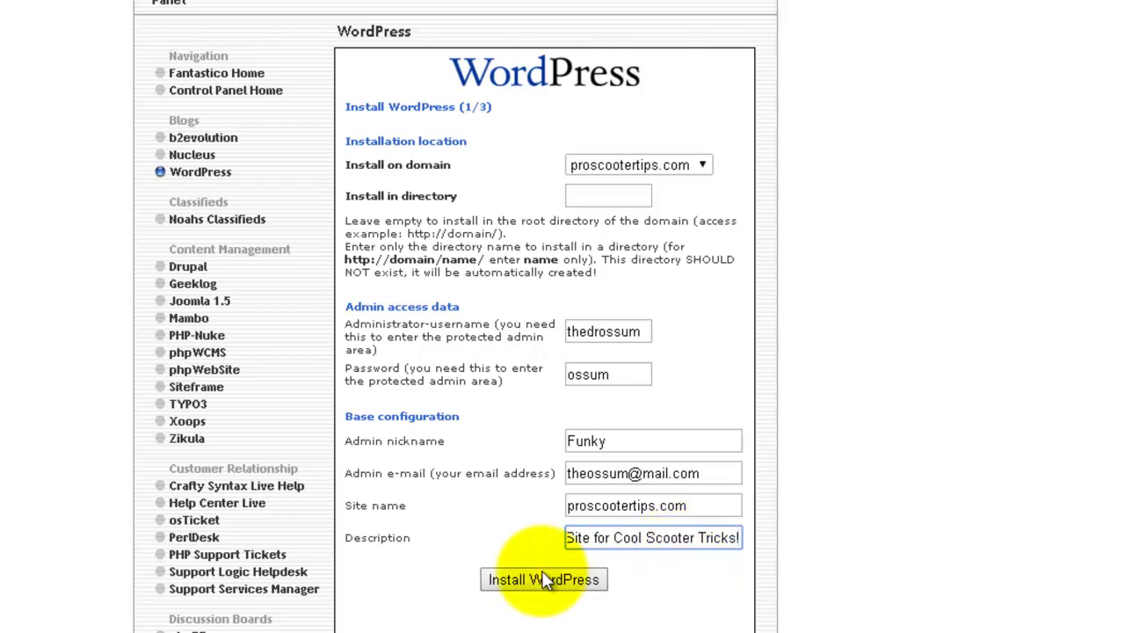
{"action": "left_click", "coordinate": [514, 582]}
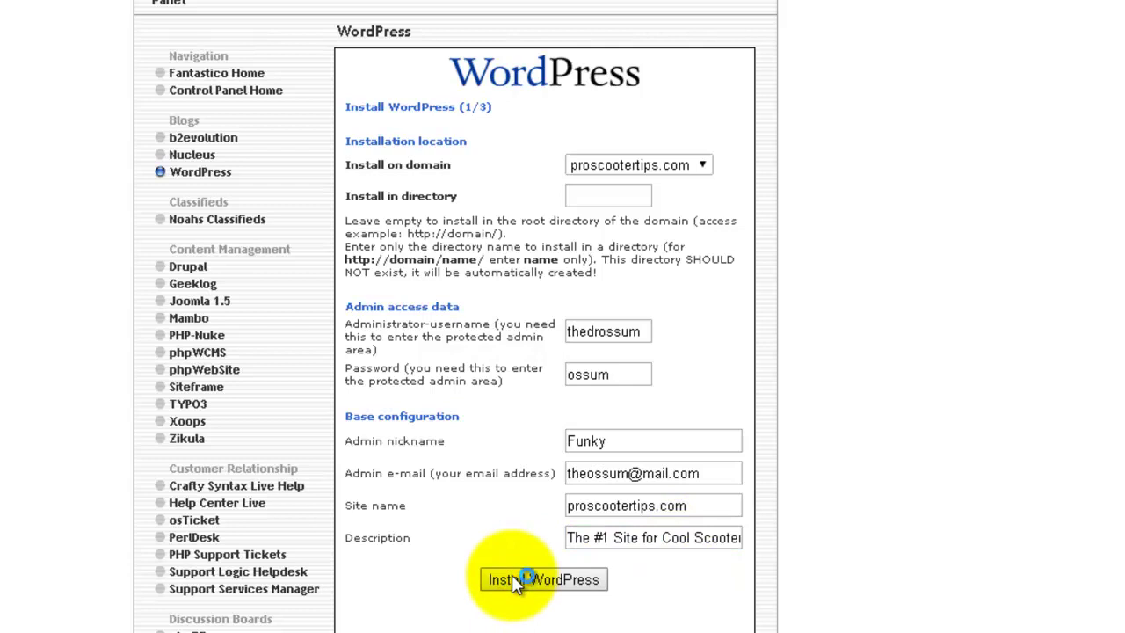
{"action": "left_click", "coordinate": [545, 219]}
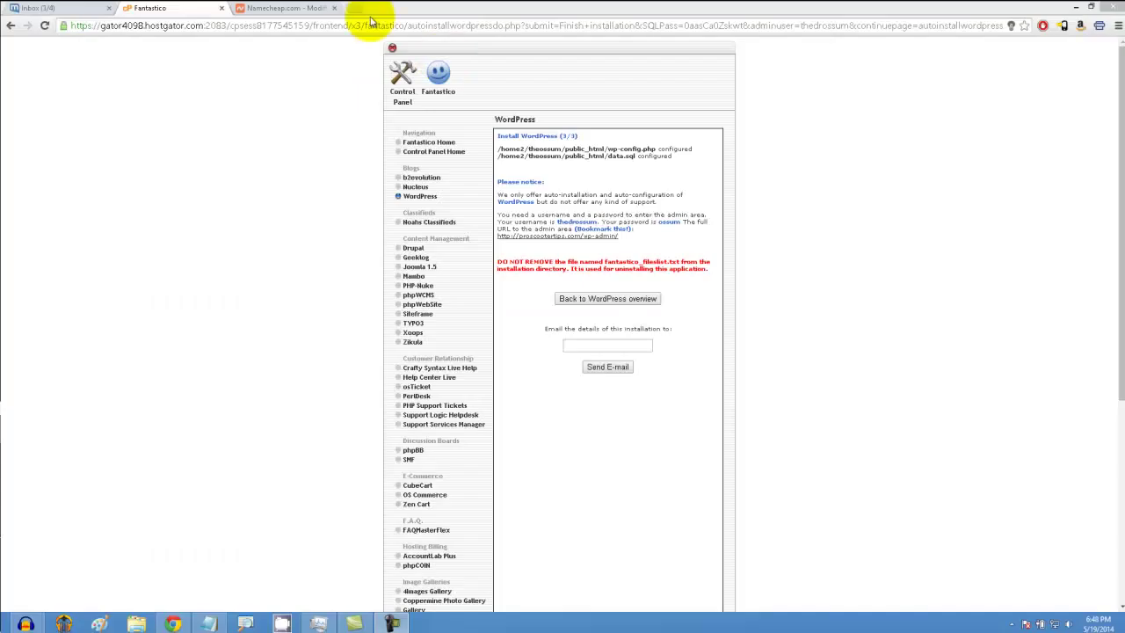
Step: Load proscootertips.com in a new tab to see Hello World, then follow Fantastico's wp-admin link
{"action": "left_click", "coordinate": [670, 14]}
{"action": "type", "text": "pro"}
{"action": "key", "text": "Return"}
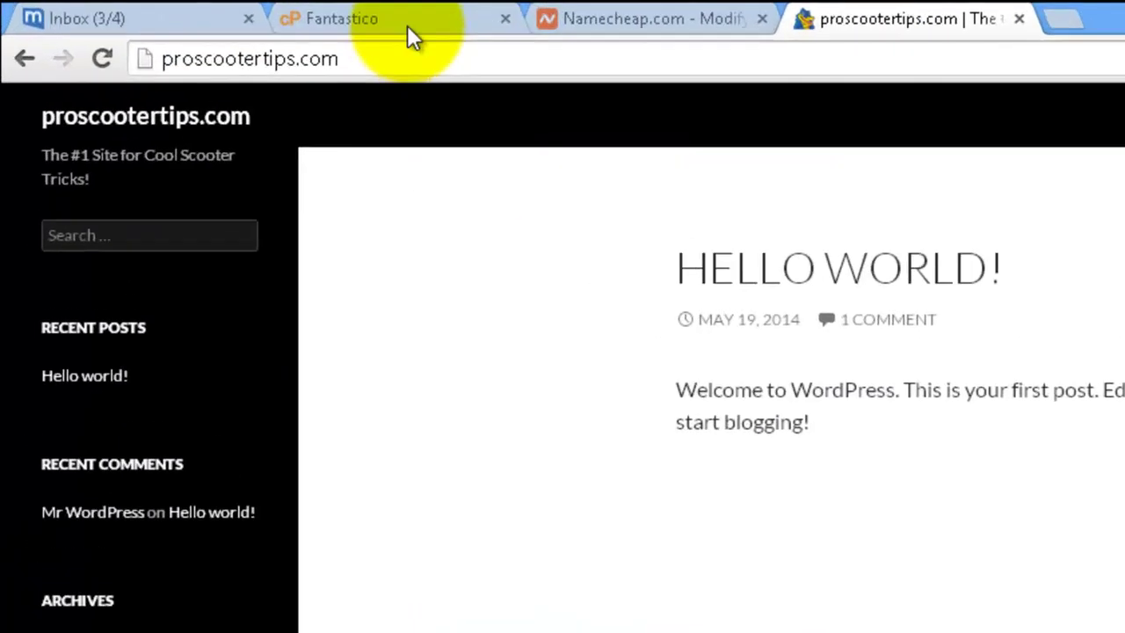
{"action": "left_click", "coordinate": [181, 8]}
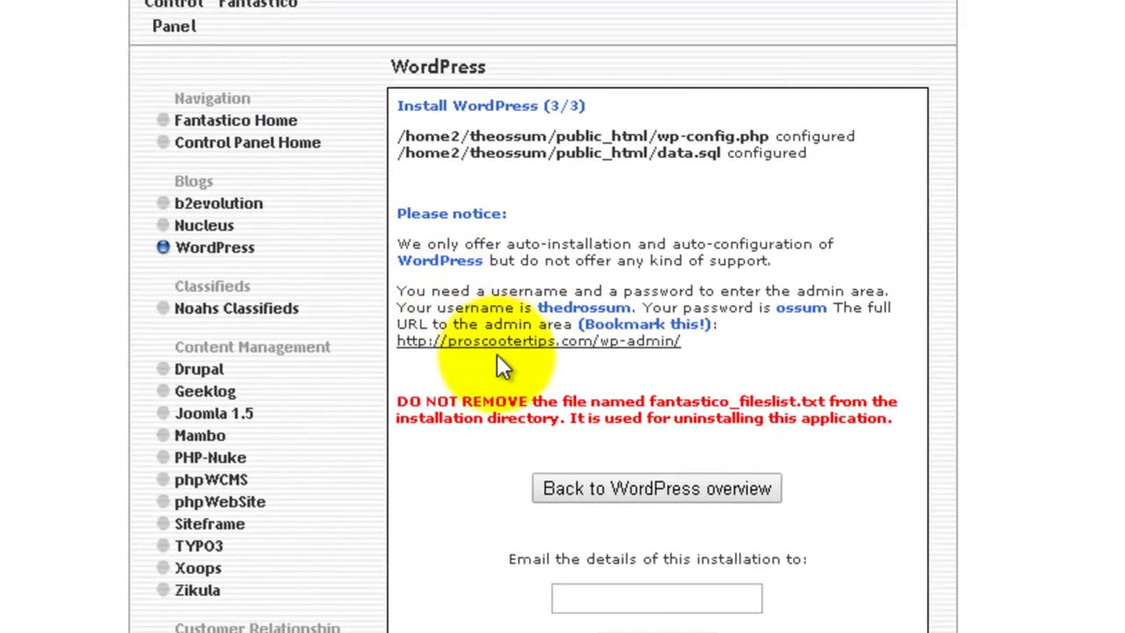
{"action": "left_click", "coordinate": [513, 344]}
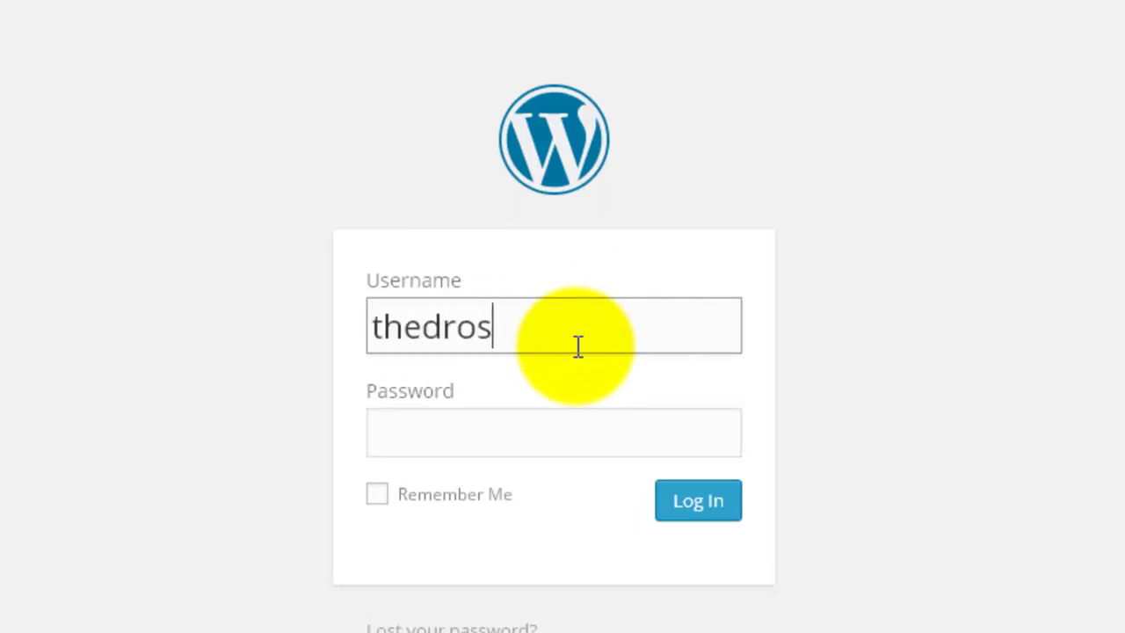
Step: Enter the admin password, tick Remember Me and log in to the WordPress Dashboard
{"action": "key", "text": "Tab"}
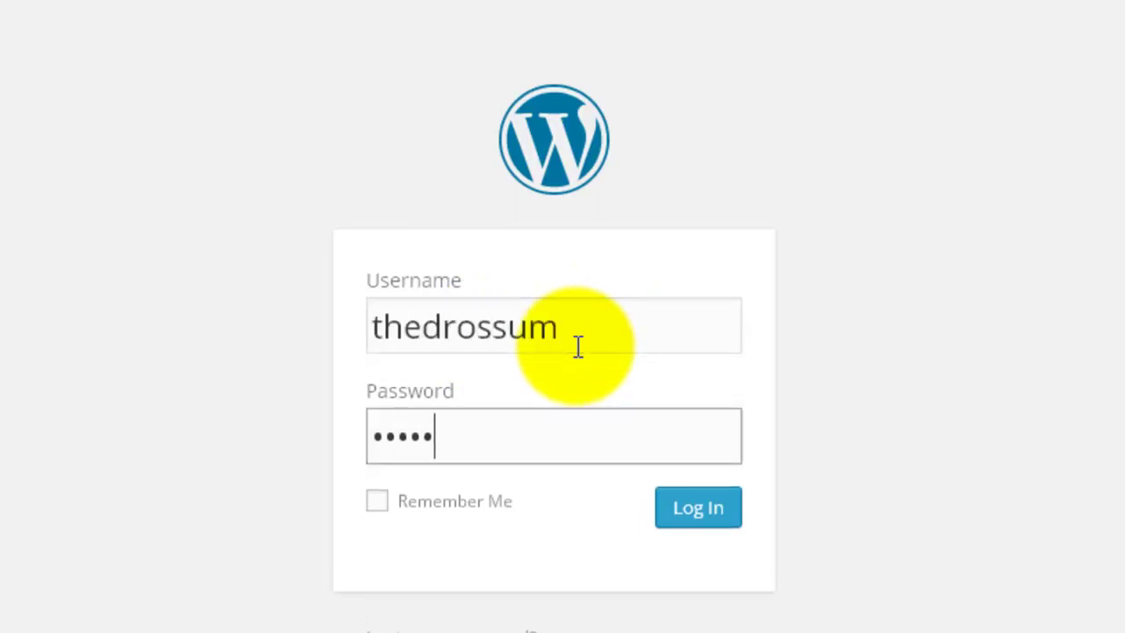
{"action": "left_click", "coordinate": [377, 500]}
{"action": "left_click", "coordinate": [703, 507]}
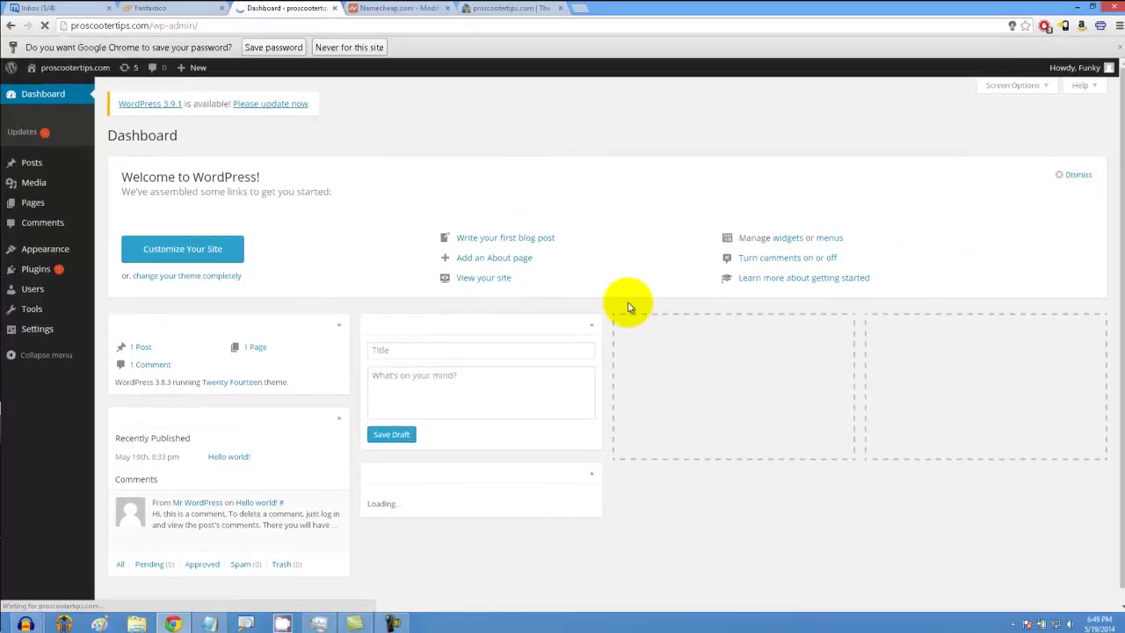
Step: Search the theme directory for themes matching the Black and Blue colour filters
{"action": "mouse_move", "coordinate": [54, 232]}
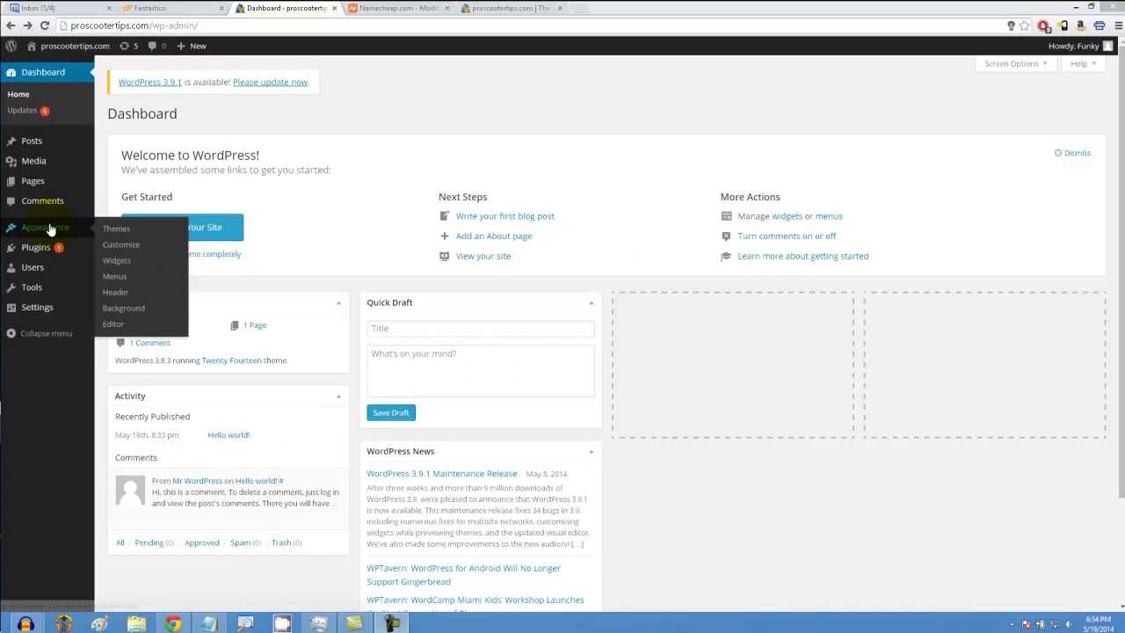
{"action": "left_click", "coordinate": [108, 230]}
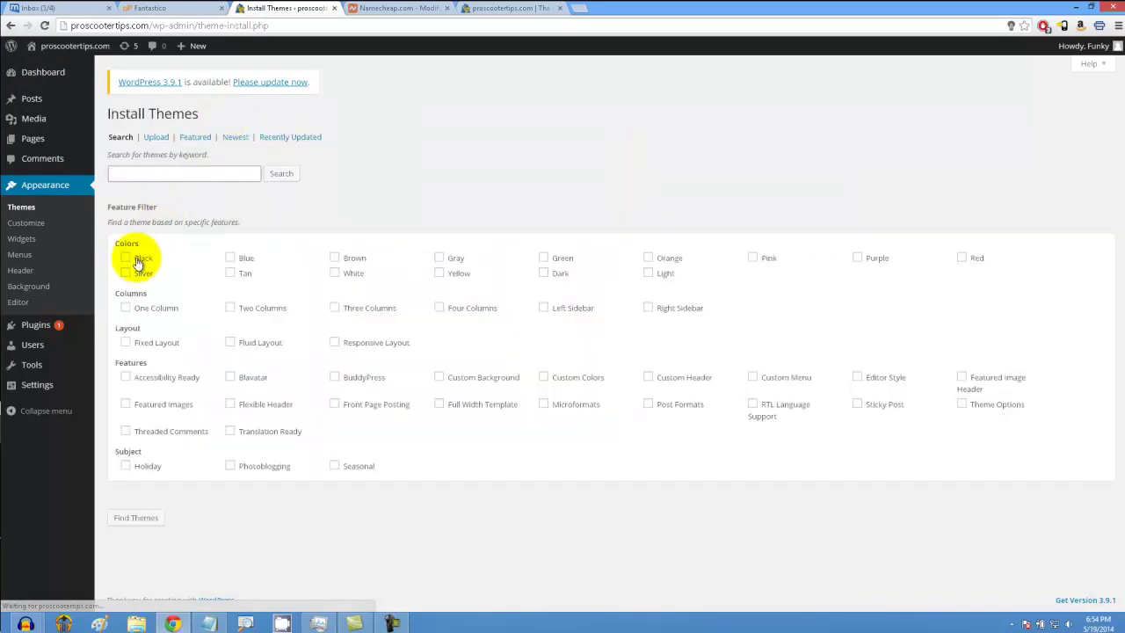
{"action": "left_click", "coordinate": [126, 257]}
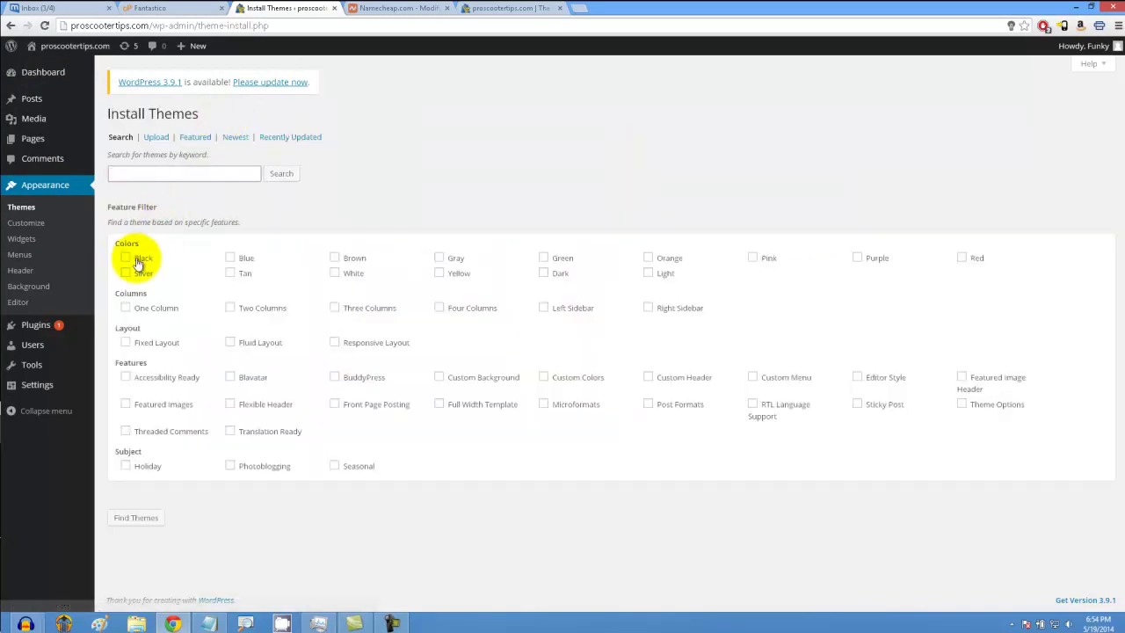
{"action": "left_click", "coordinate": [229, 276]}
{"action": "left_click", "coordinate": [231, 257]}
{"action": "left_click", "coordinate": [151, 517]}
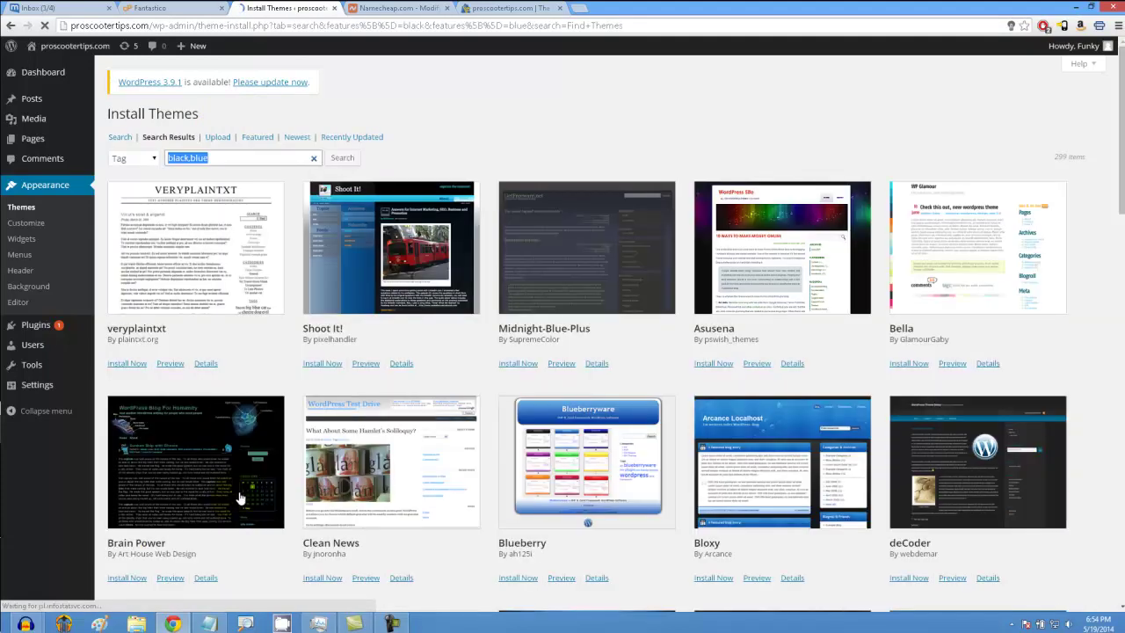
{"action": "scroll", "coordinate": [402, 392], "scroll_direction": "down", "scroll_amount": 2}
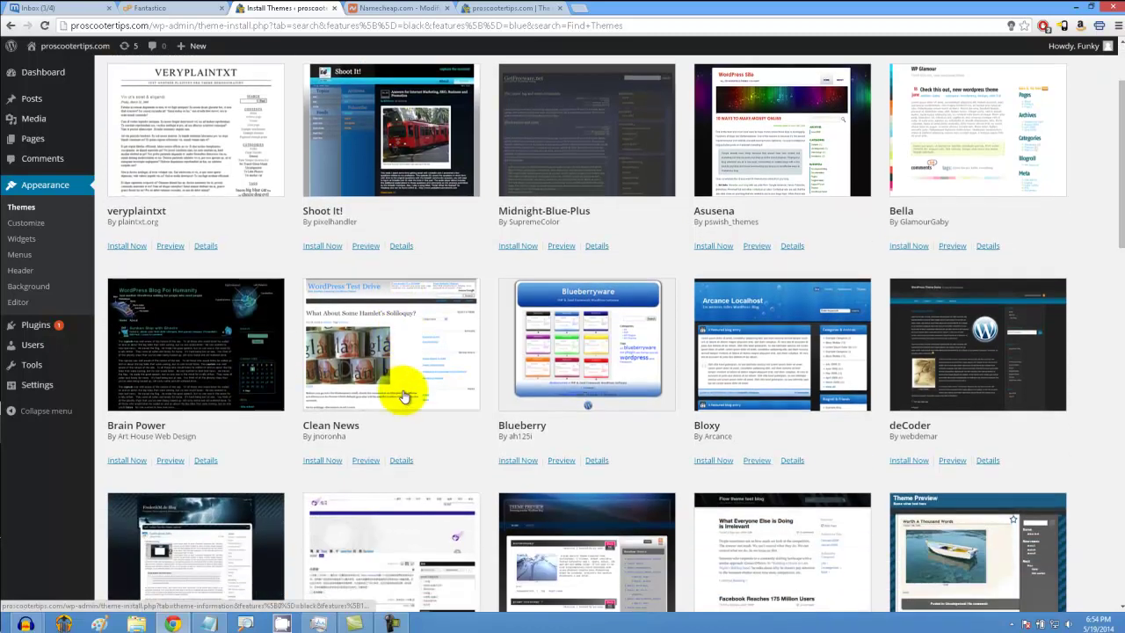
{"action": "scroll", "coordinate": [457, 380], "scroll_direction": "down", "scroll_amount": 1}
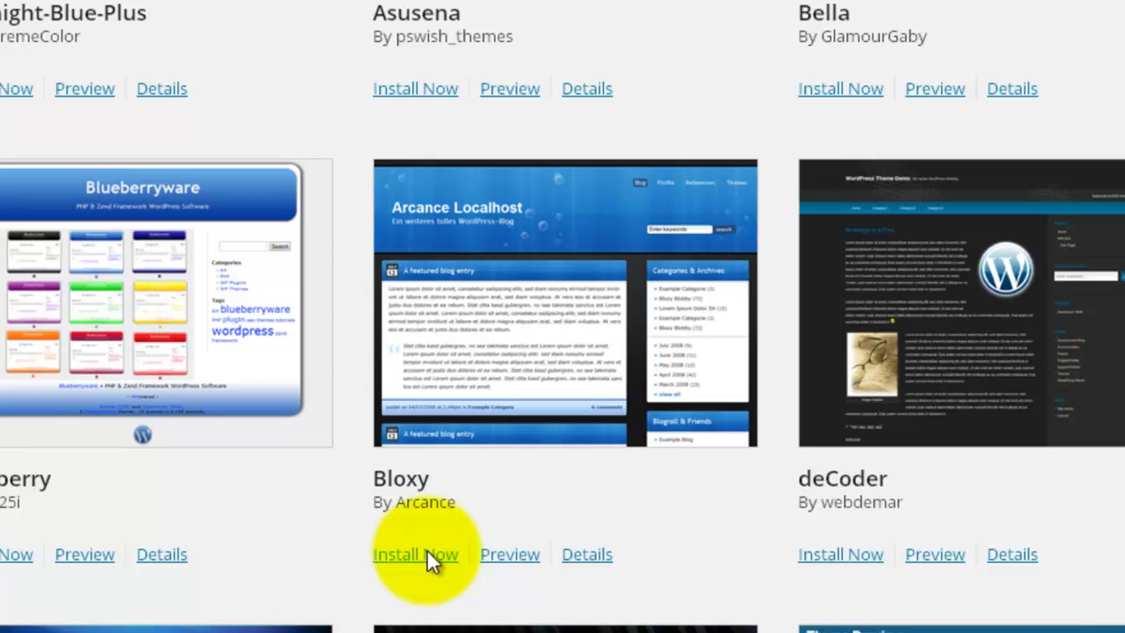
Step: Install and activate Bloxy, then reload the live site to see the new look
{"action": "left_click", "coordinate": [428, 553]}
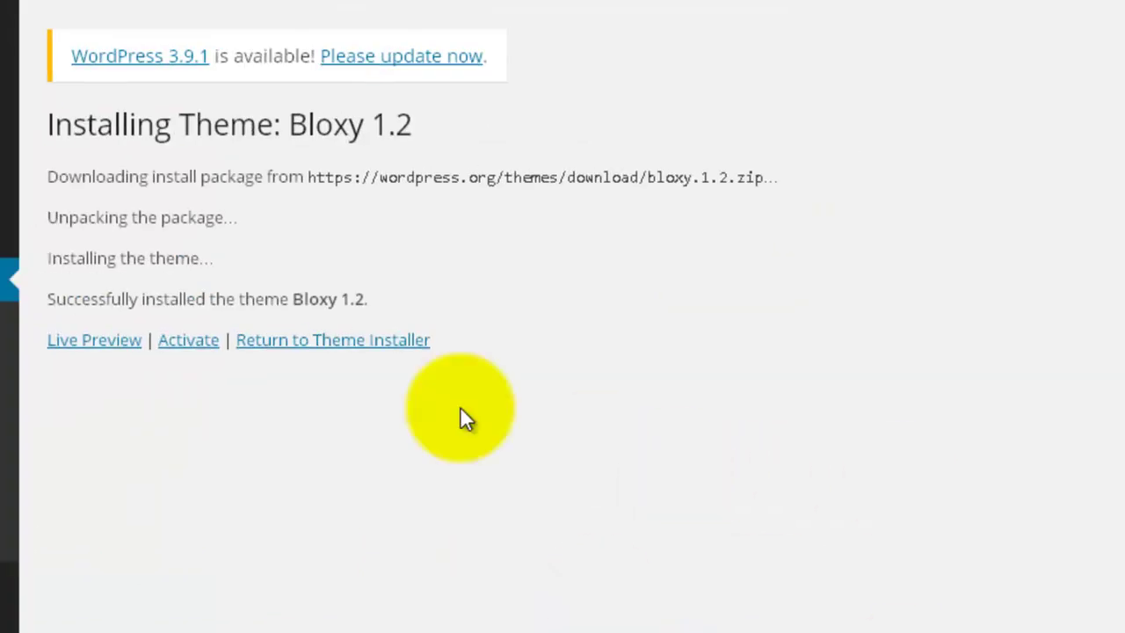
{"action": "left_click", "coordinate": [204, 343]}
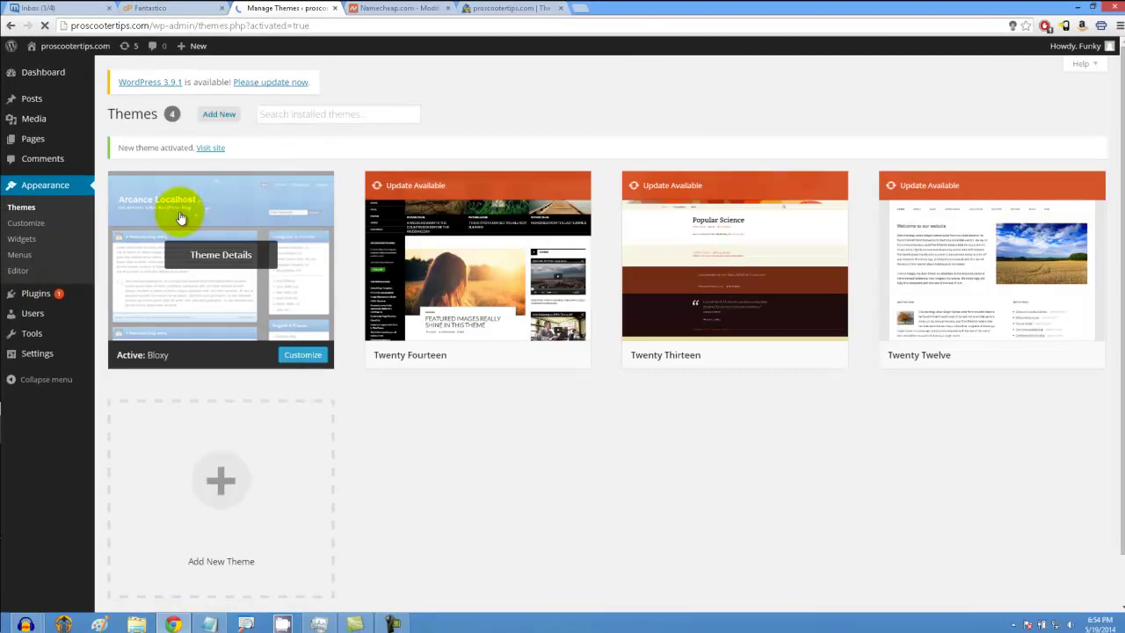
{"action": "left_click", "coordinate": [495, 8]}
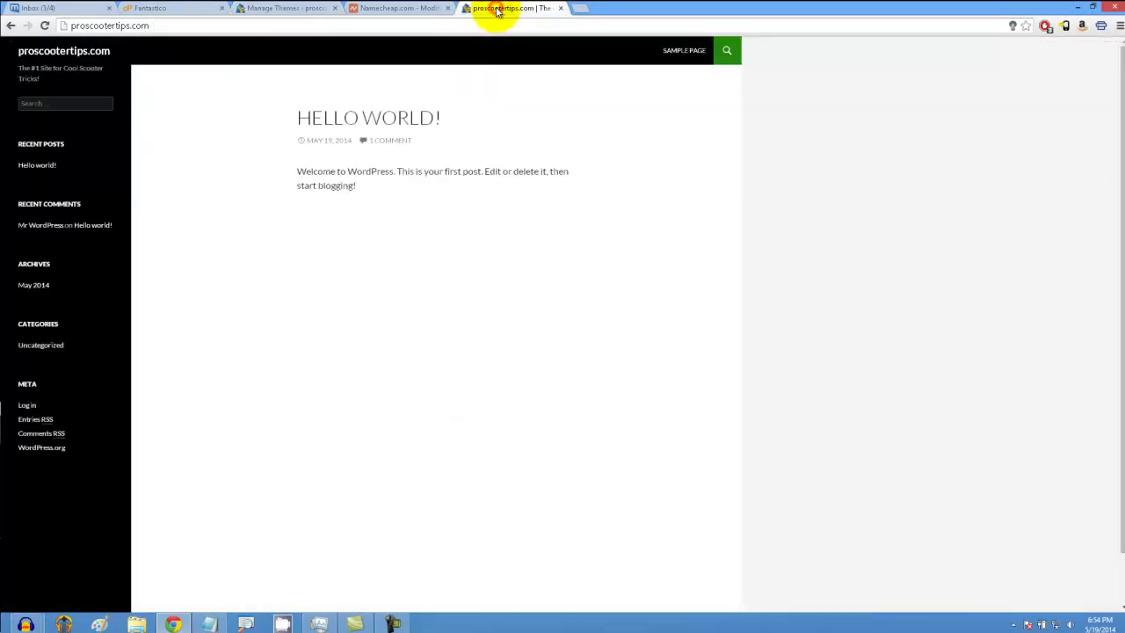
{"action": "left_click", "coordinate": [45, 25]}
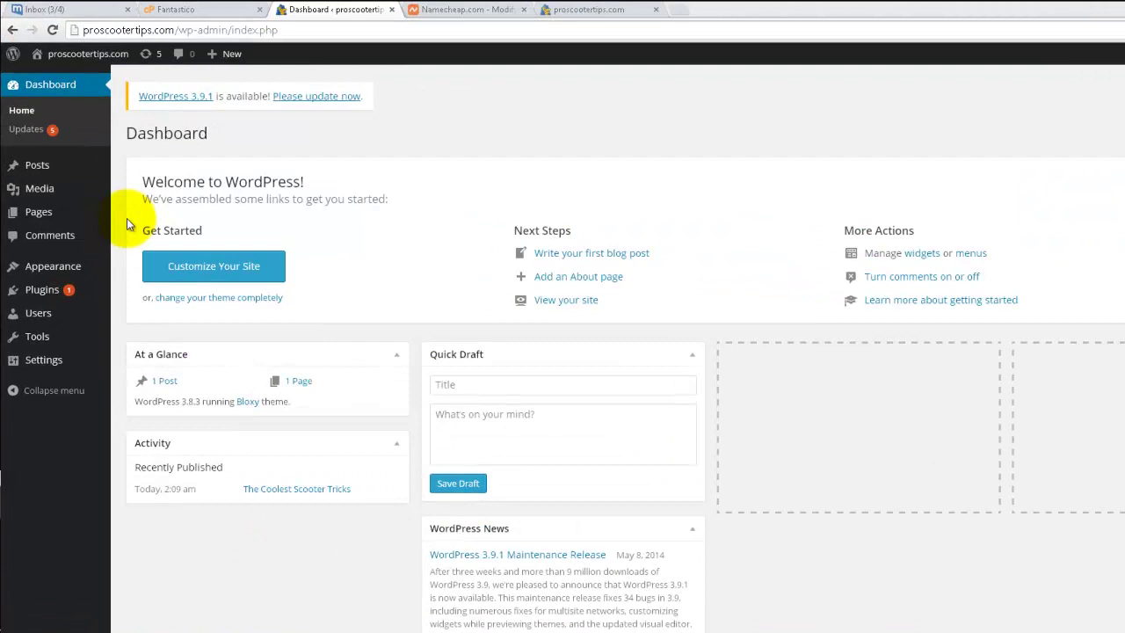
Step: Create a post titled 'The Coolest Scooter Tricks!', paste in the scootering article and publish
{"action": "mouse_move", "coordinate": [67, 164]}
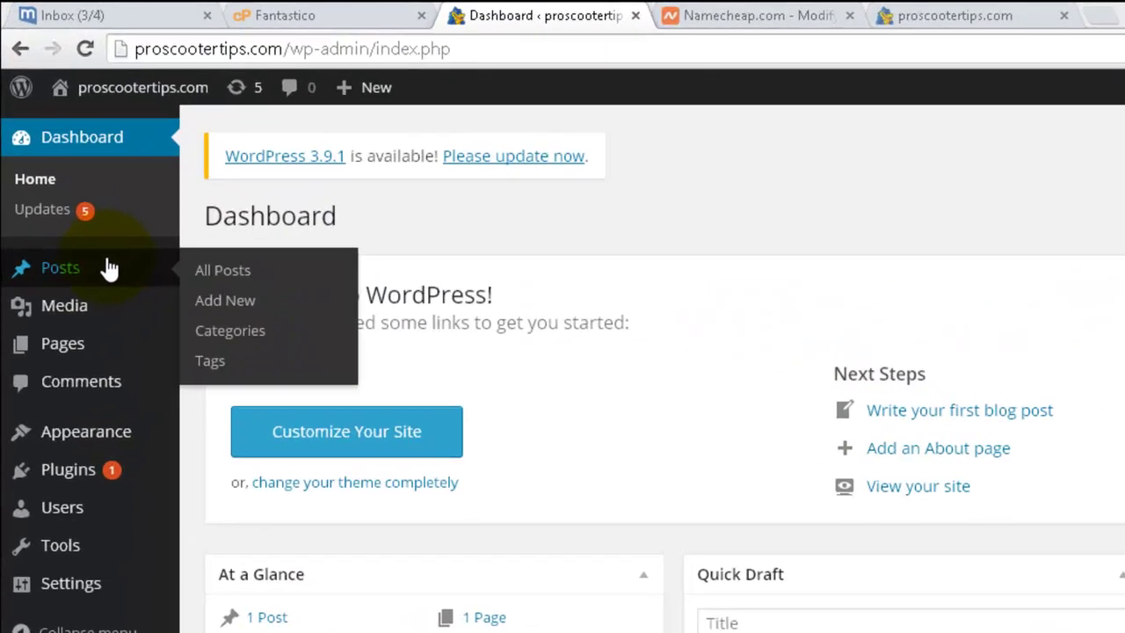
{"action": "left_click", "coordinate": [143, 185]}
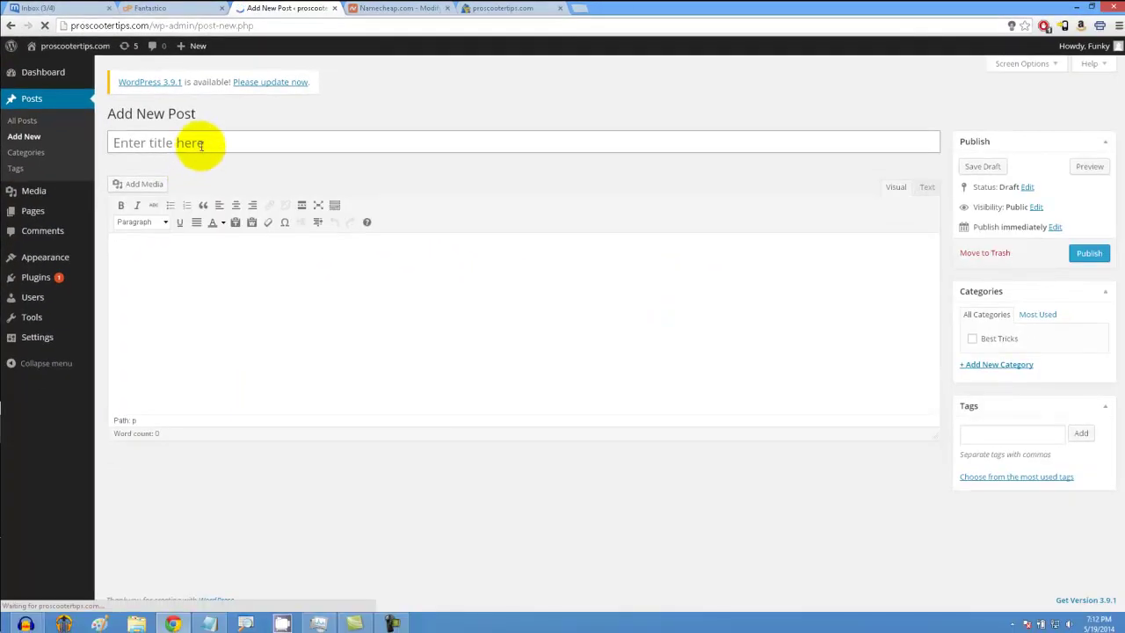
{"action": "left_click", "coordinate": [201, 146]}
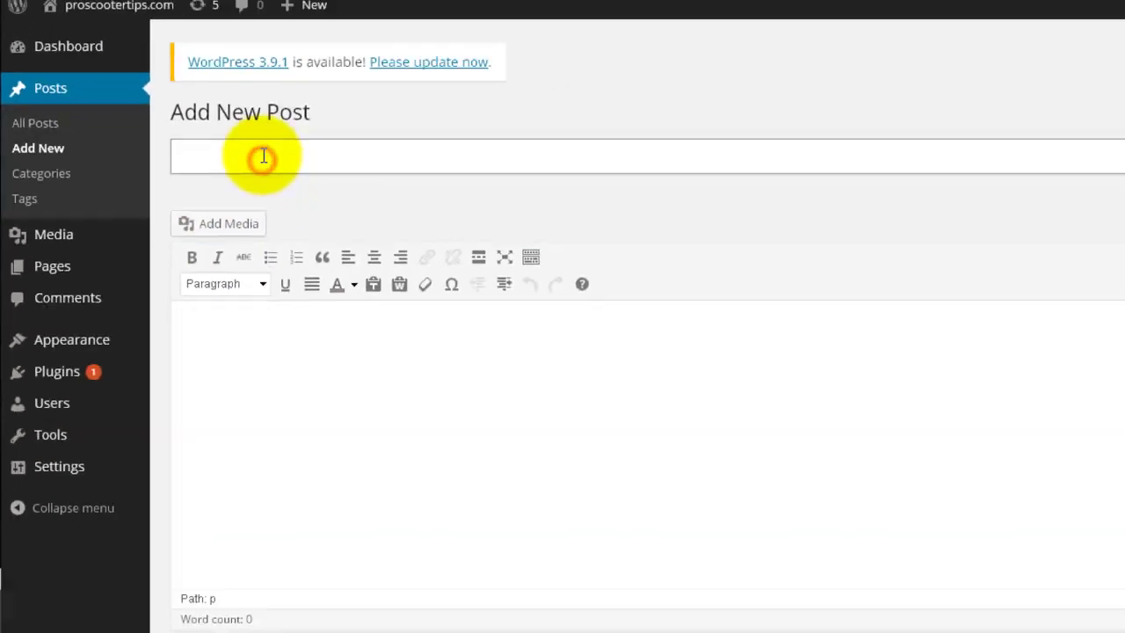
{"action": "type", "text": "The Coolest Scooter Tricks!"}
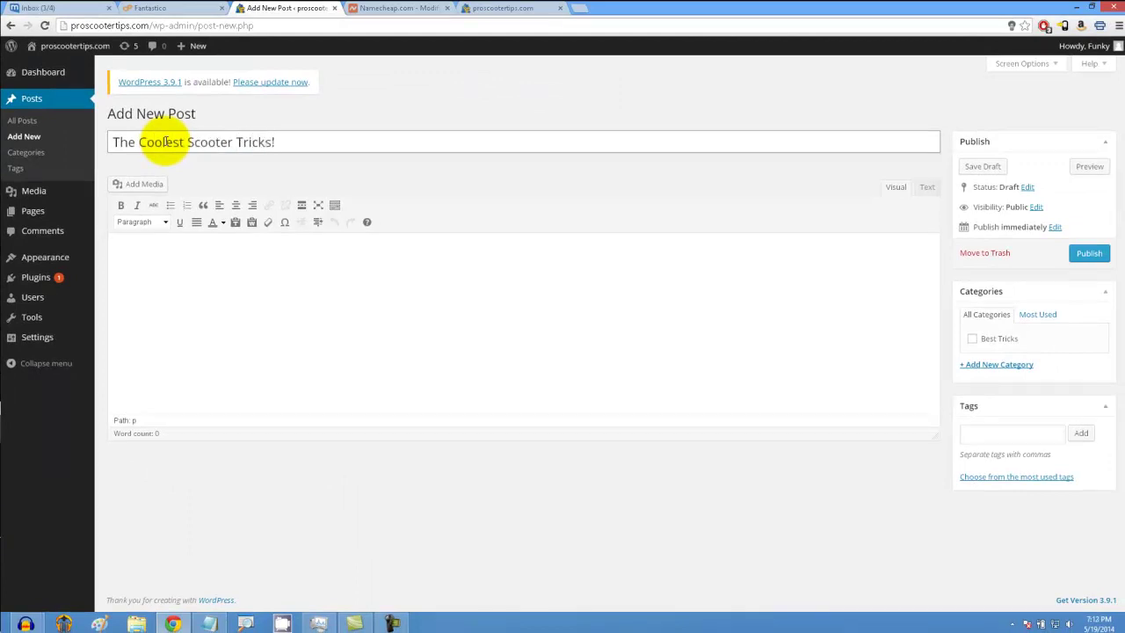
{"action": "left_click", "coordinate": [191, 260]}
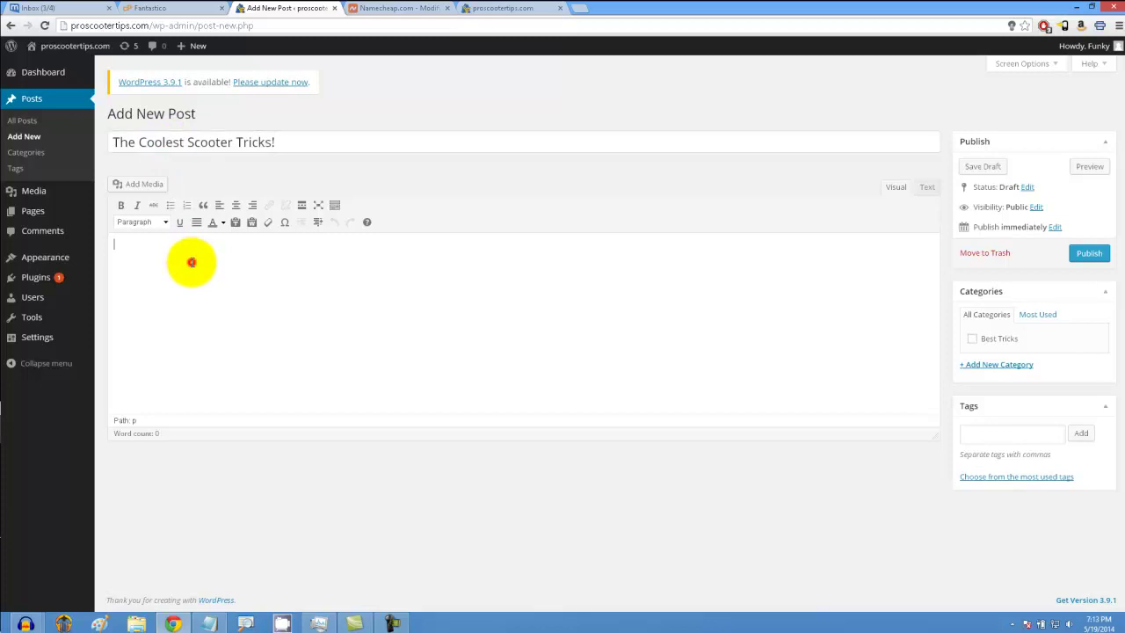
{"action": "key", "text": "ctrl+v"}
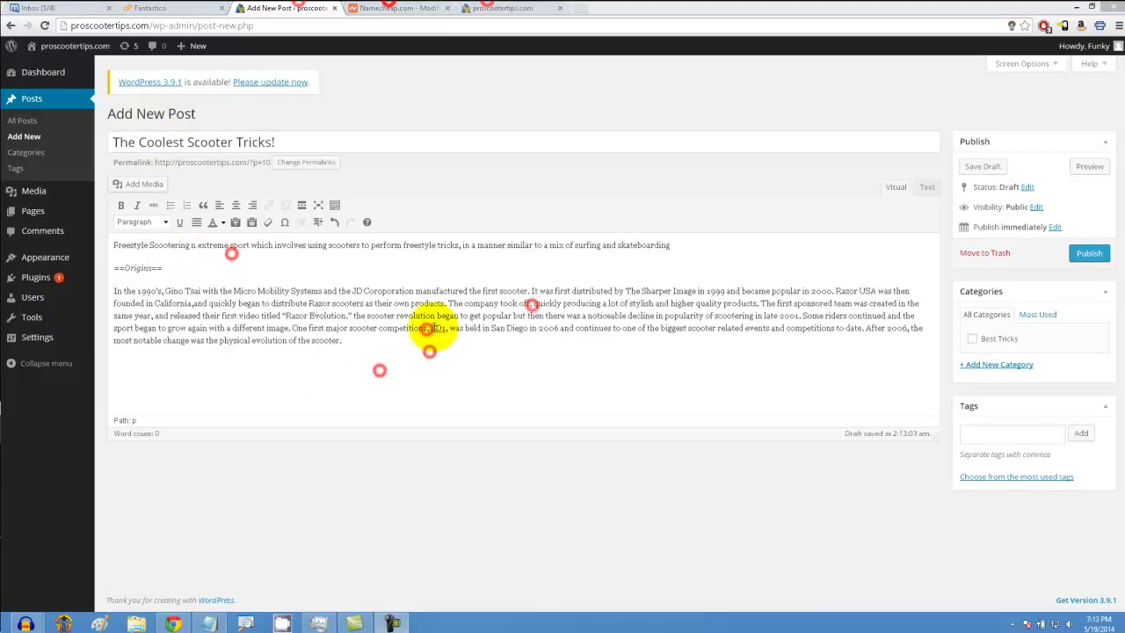
{"action": "left_click", "coordinate": [1089, 255]}
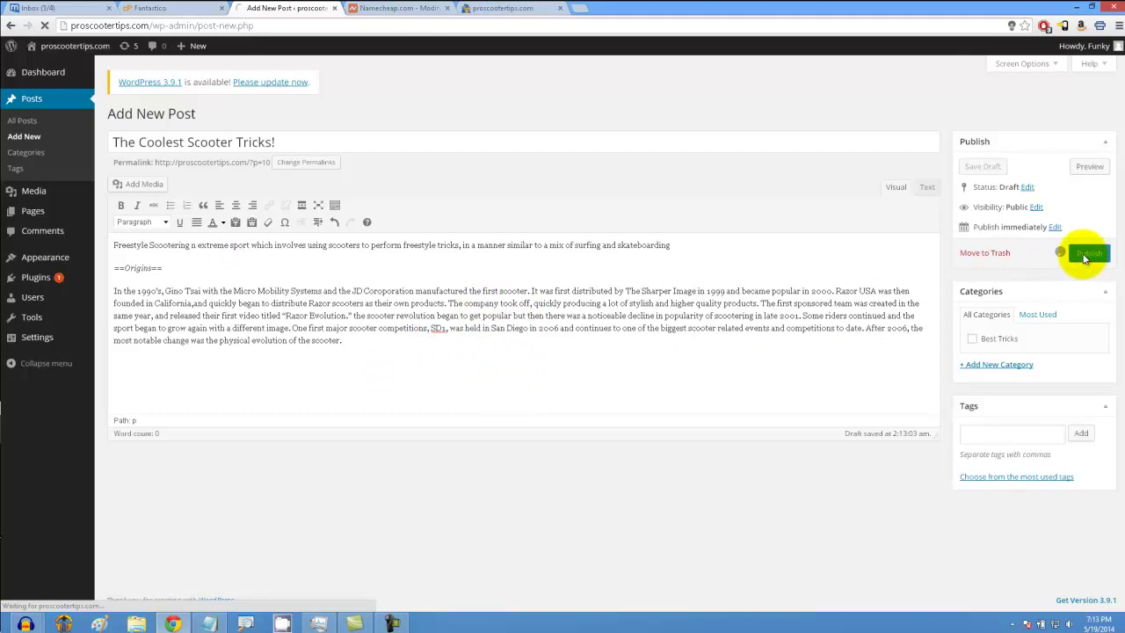